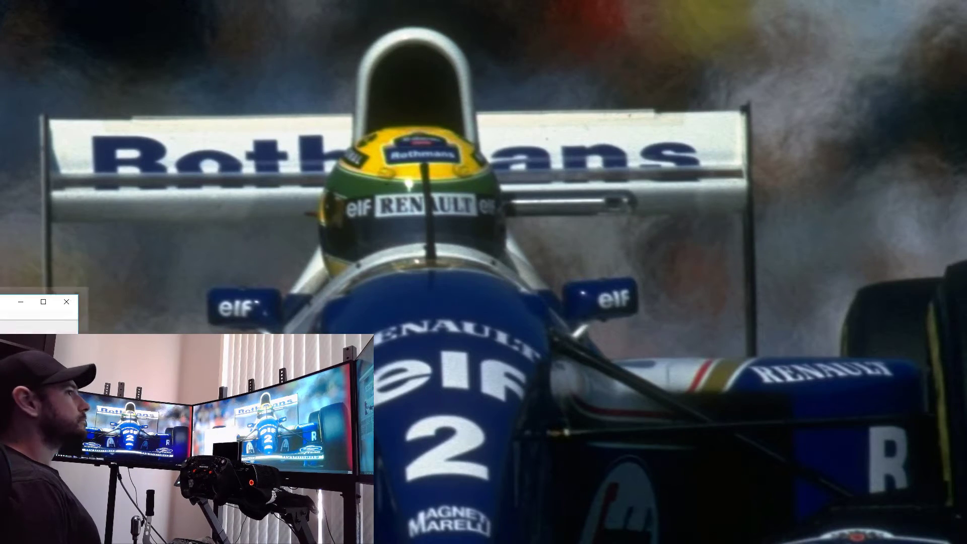
# - Show BenQ display 1 at 3440 × 1440 native, trying 100Hz but leaving the refresh rate at 60Hz
pyautogui.moveTo(0, 161); pyautogui.dragTo(686, 130)
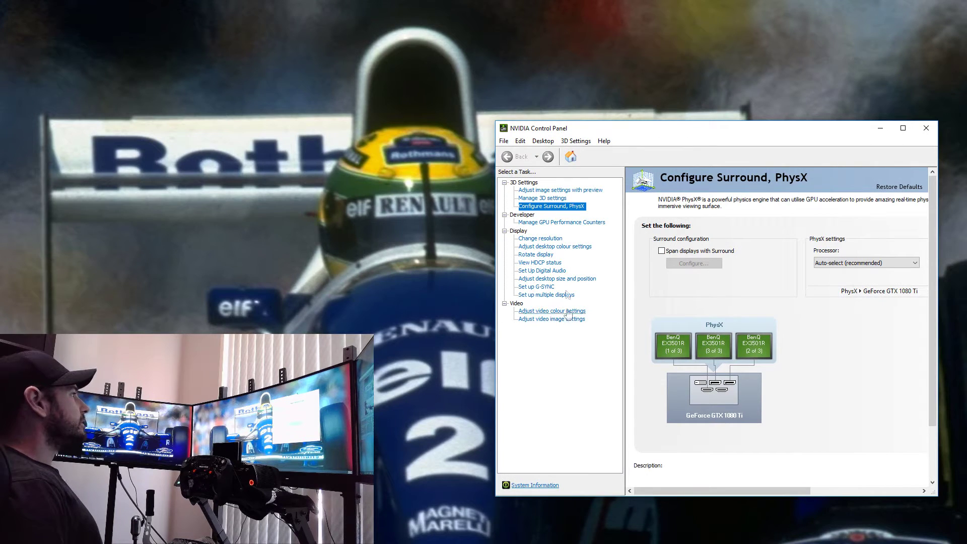
pyautogui.click(549, 239)
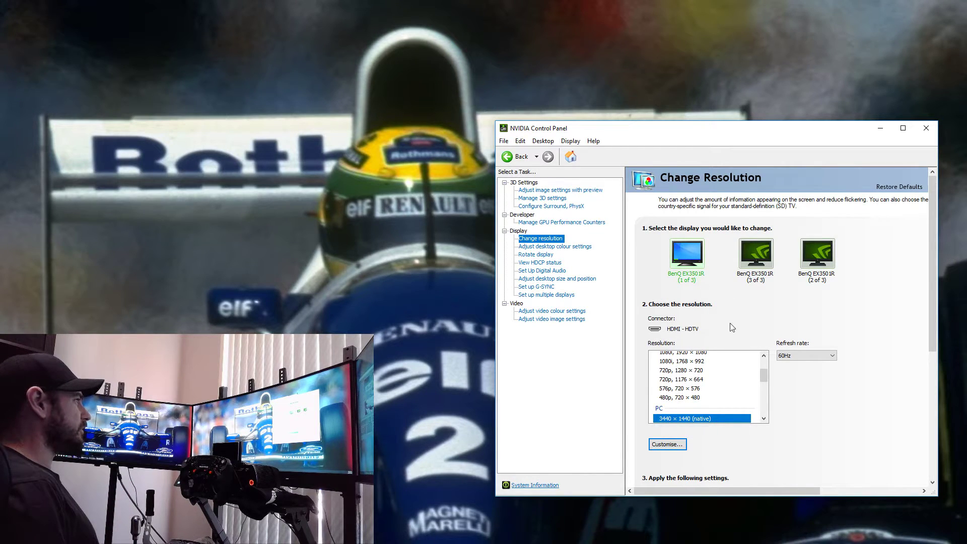
pyautogui.scroll(-1, 691, 406)
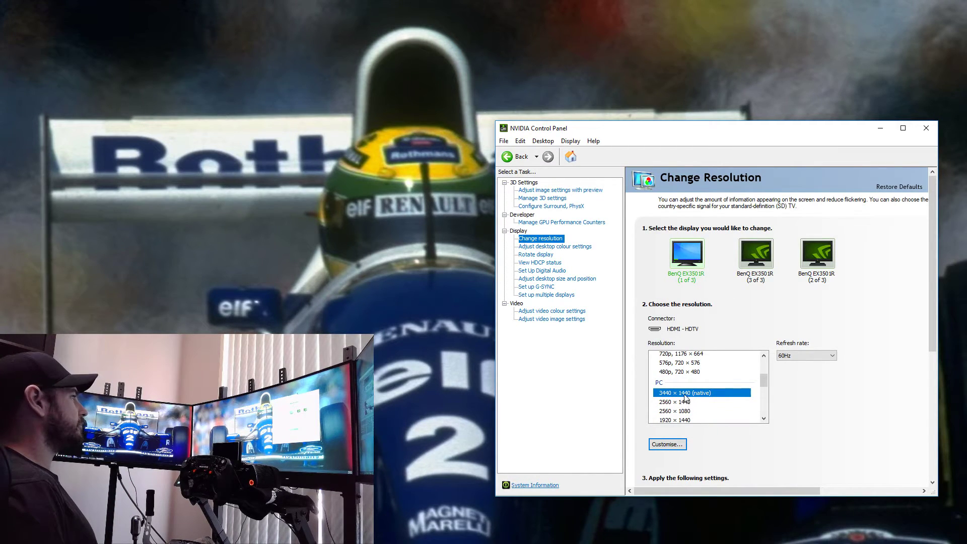
pyautogui.click(790, 356)
pyautogui.click(790, 364)
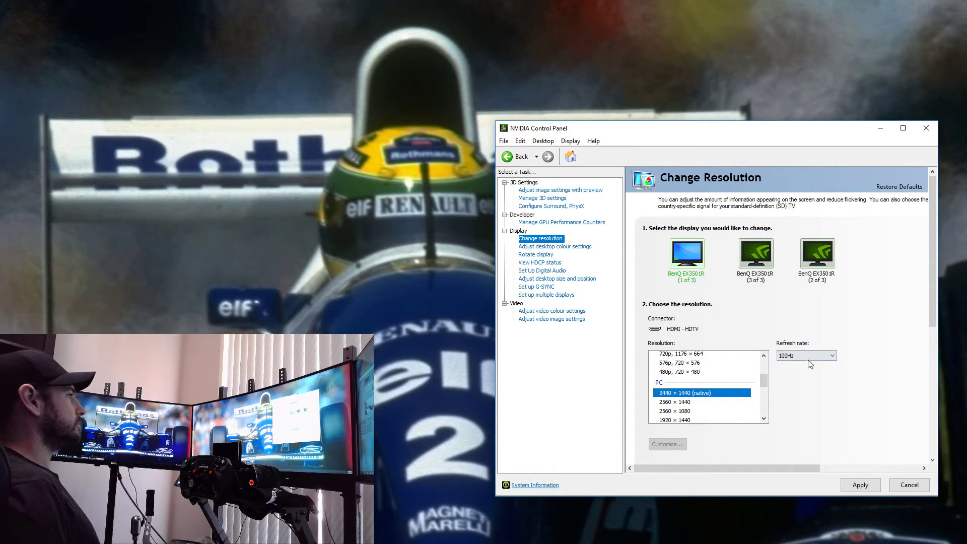
pyautogui.click(806, 355)
pyautogui.click(804, 372)
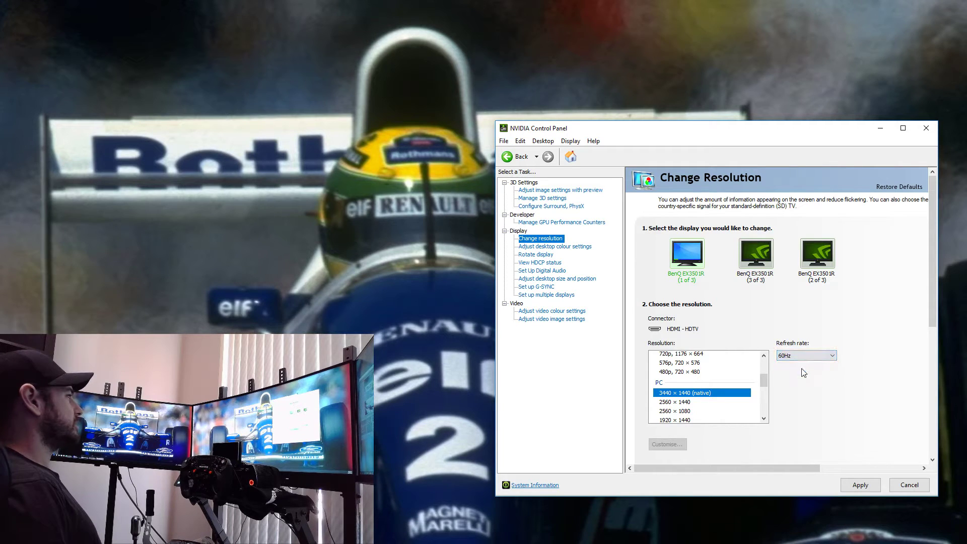
# - Decline the pending resolution change and tick Span displays with Surround in the Surround spanning options
pyautogui.click(539, 296)
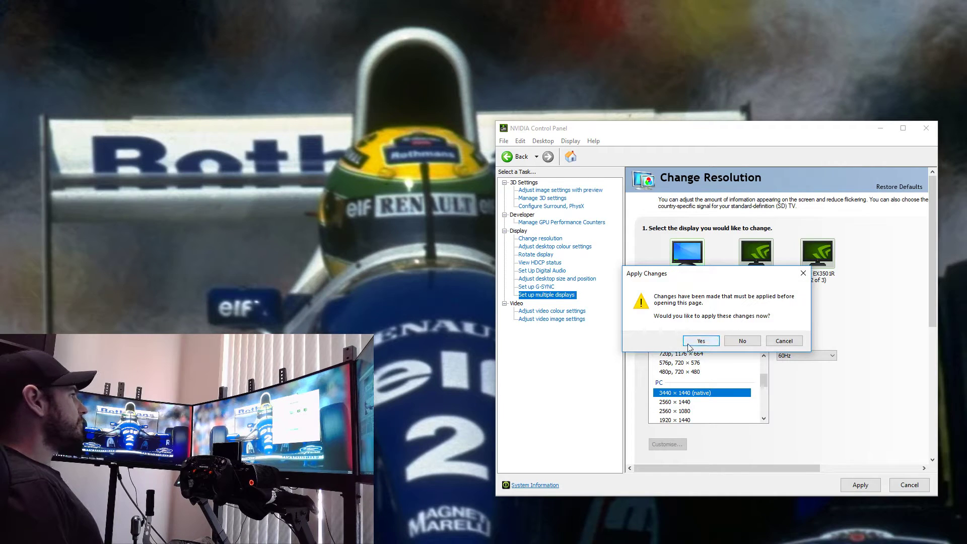
pyautogui.click(727, 341)
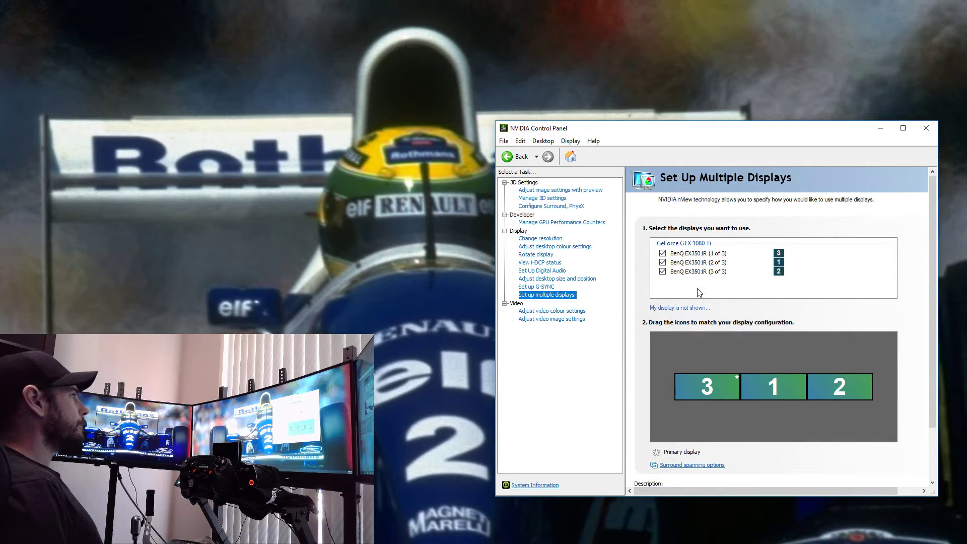
pyautogui.click(691, 465)
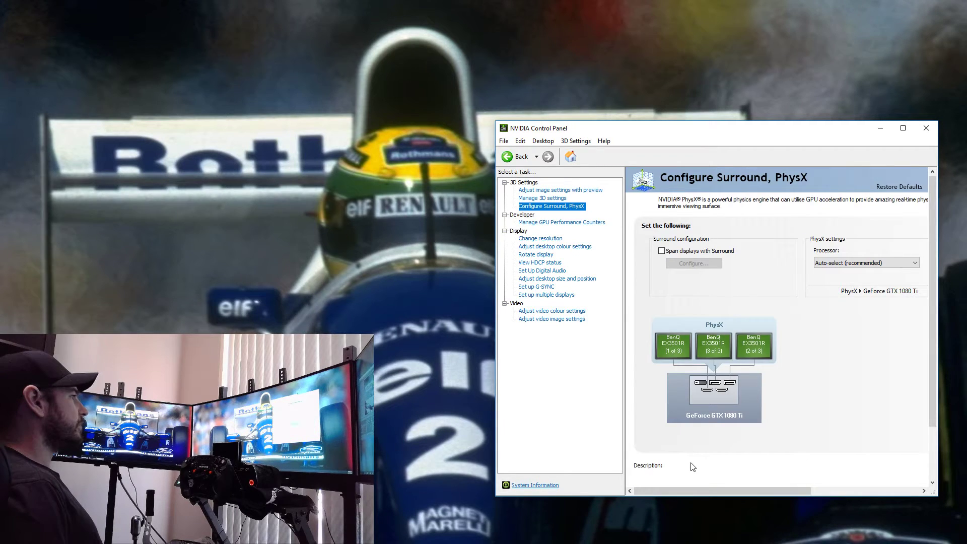
pyautogui.click(662, 251)
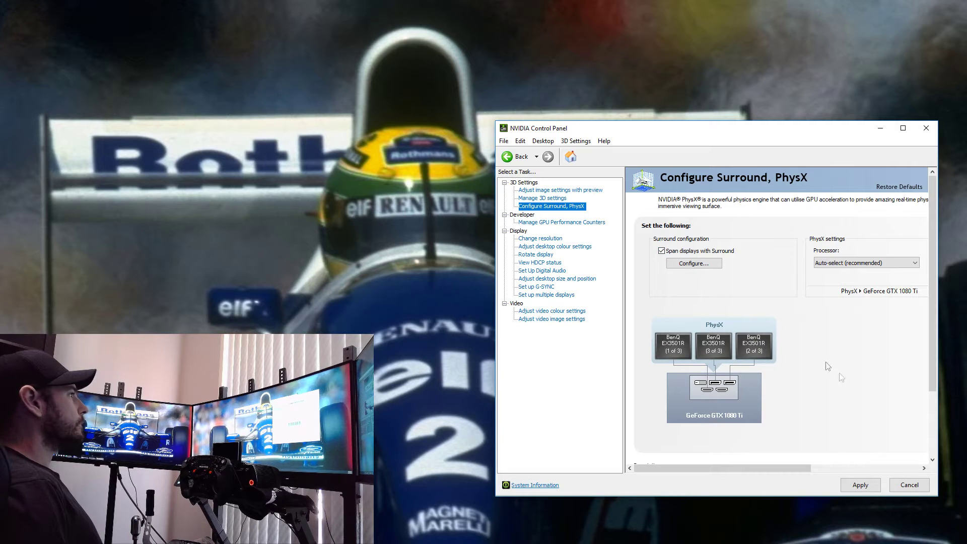
# - Check the Surround resolution and refresh-rate options, keep 11520 × 2160 at 60 Hz, and enable Surround
pyautogui.click(859, 485)
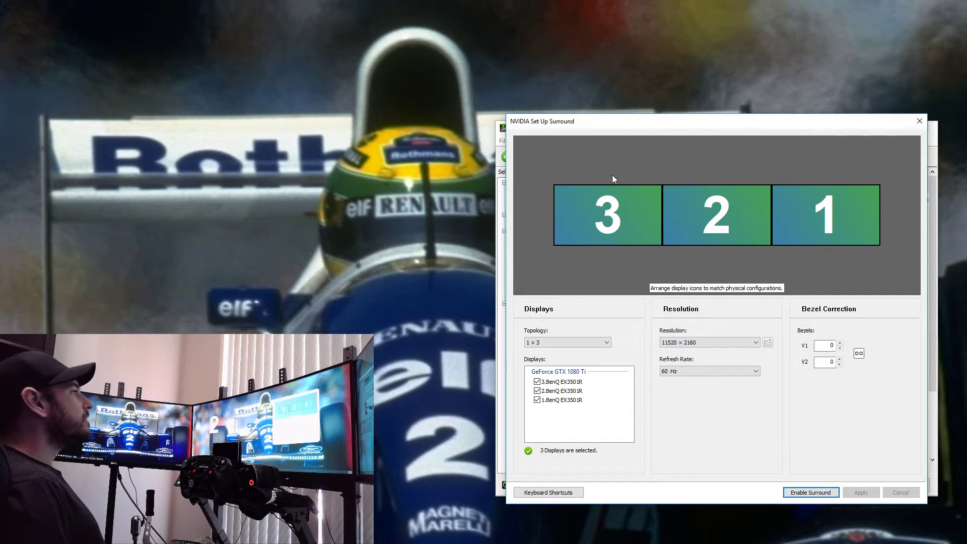
pyautogui.click(694, 344)
pyautogui.click(701, 344)
pyautogui.click(704, 344)
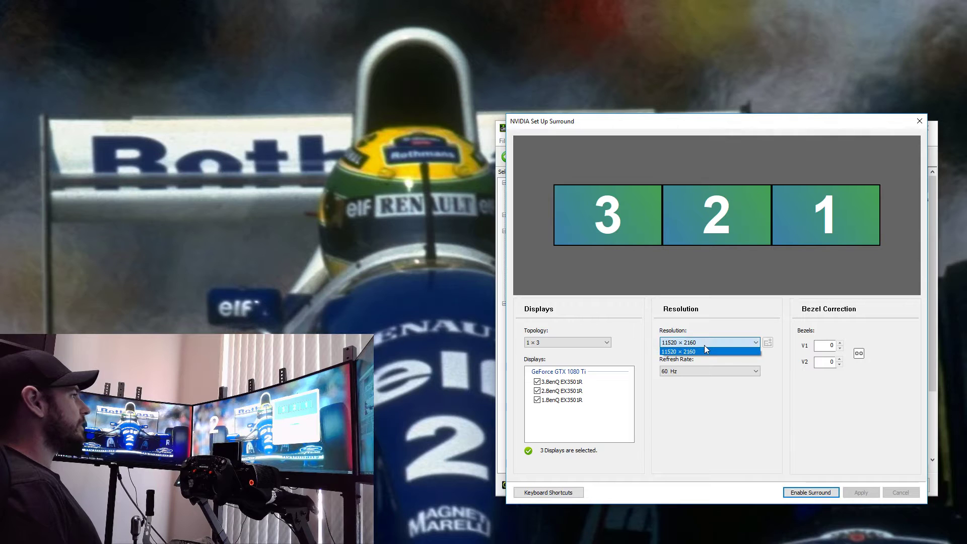
pyautogui.click(706, 351)
pyautogui.click(678, 372)
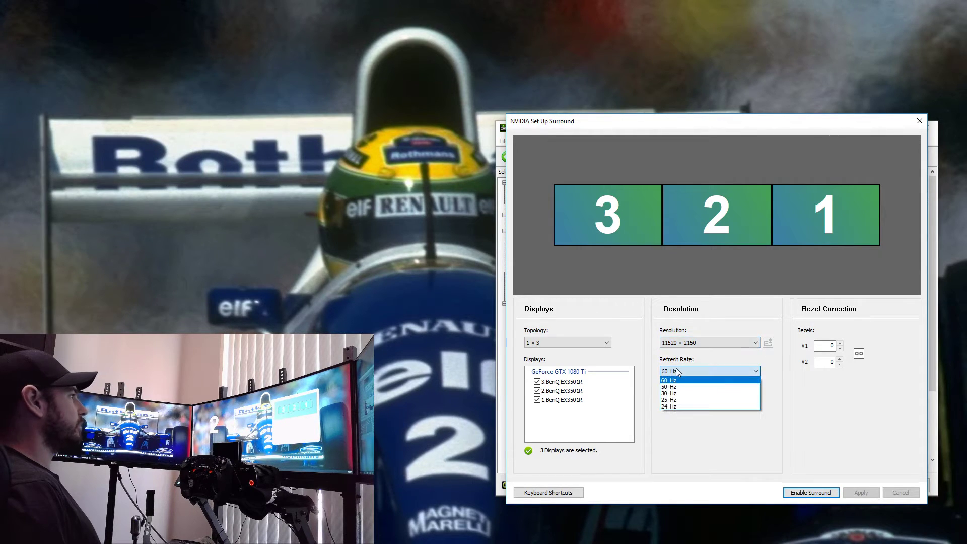
pyautogui.click(681, 347)
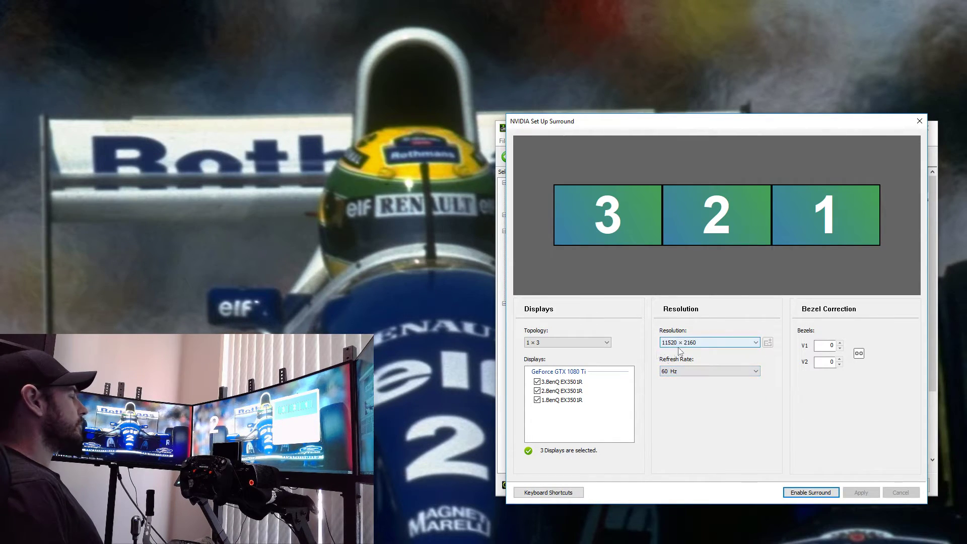
pyautogui.click(818, 496)
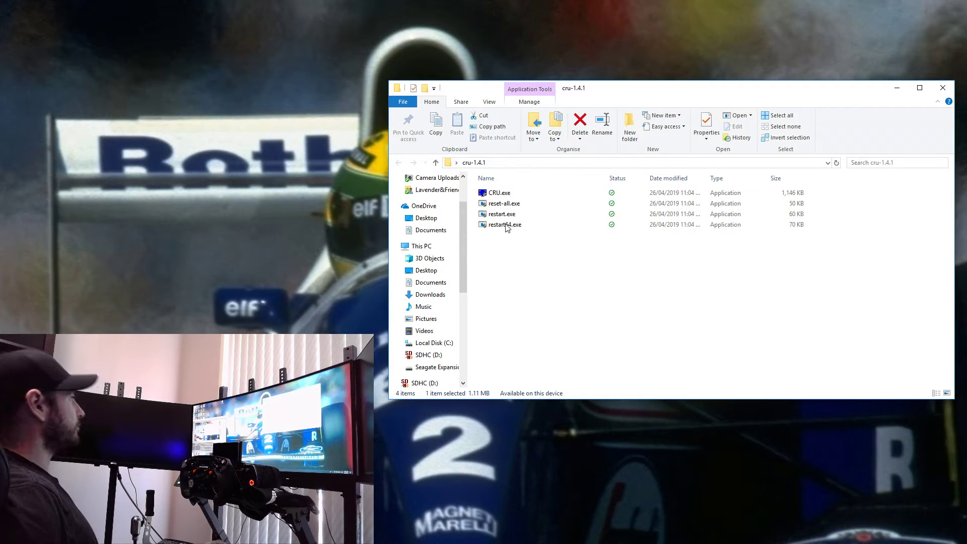
# - Launch Custom Resolution Utility from CRU.exe and position its window
pyautogui.doubleClick(496, 193)
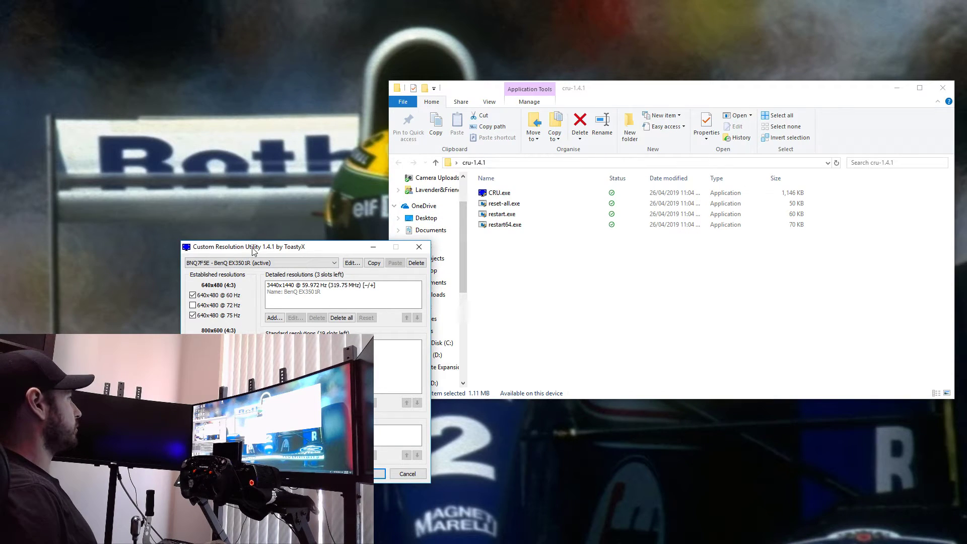
pyautogui.moveTo(256, 252); pyautogui.dragTo(475, 298)
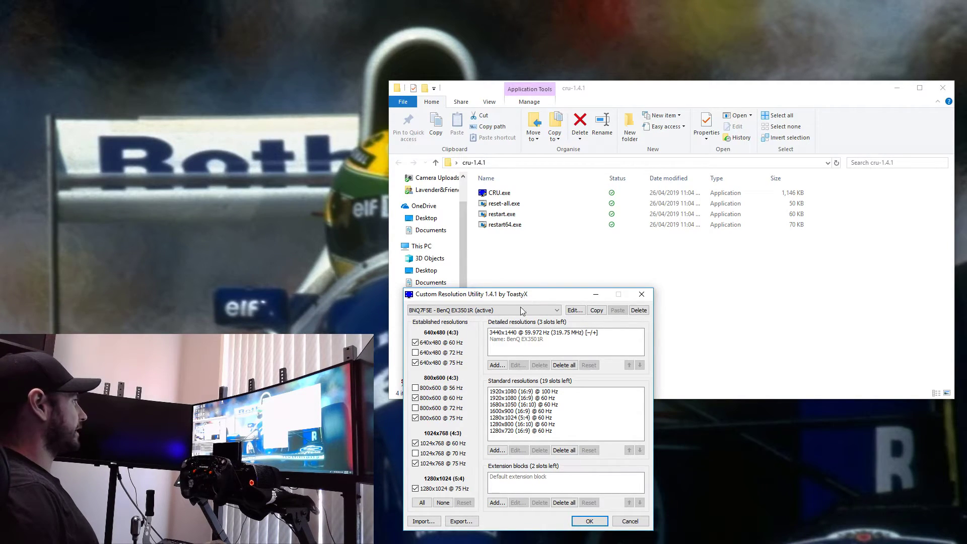
pyautogui.moveTo(523, 295); pyautogui.dragTo(502, 295)
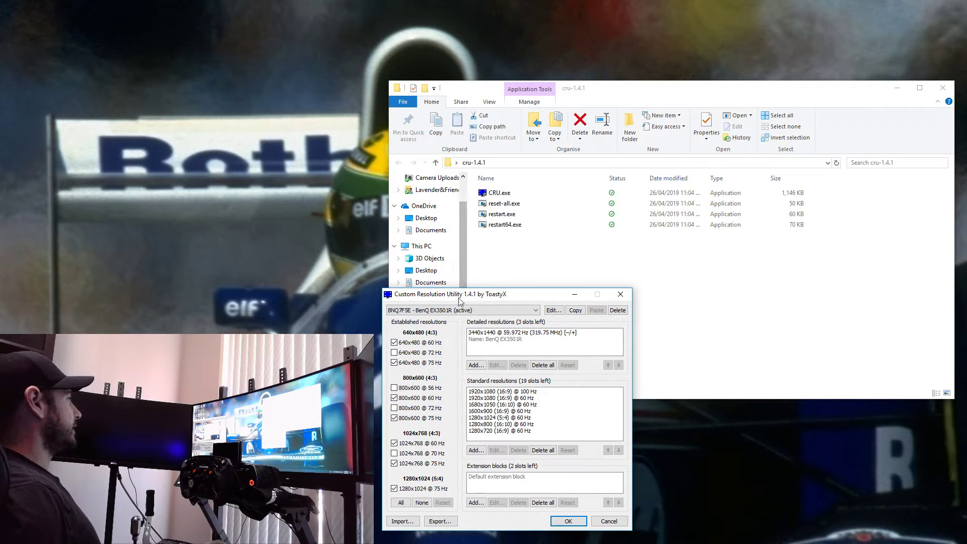
# - Select the second BenQ EX3501R and open its CEA-861 extension block for editing
pyautogui.click(479, 312)
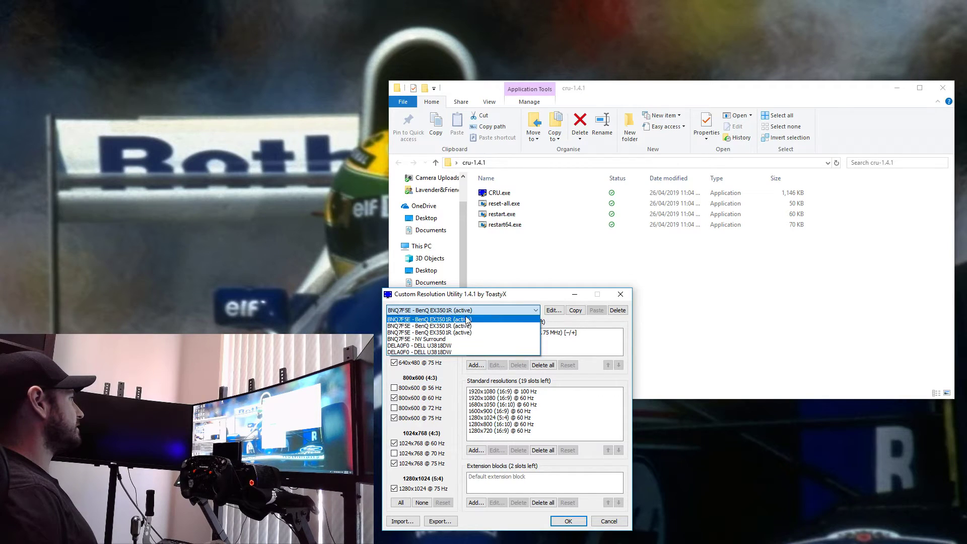
pyautogui.click(484, 319)
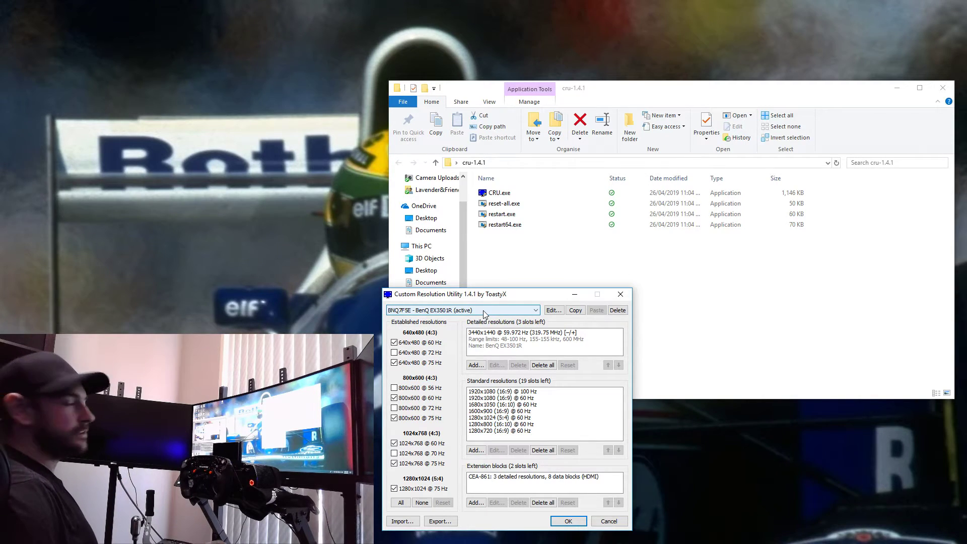
pyautogui.click(484, 313)
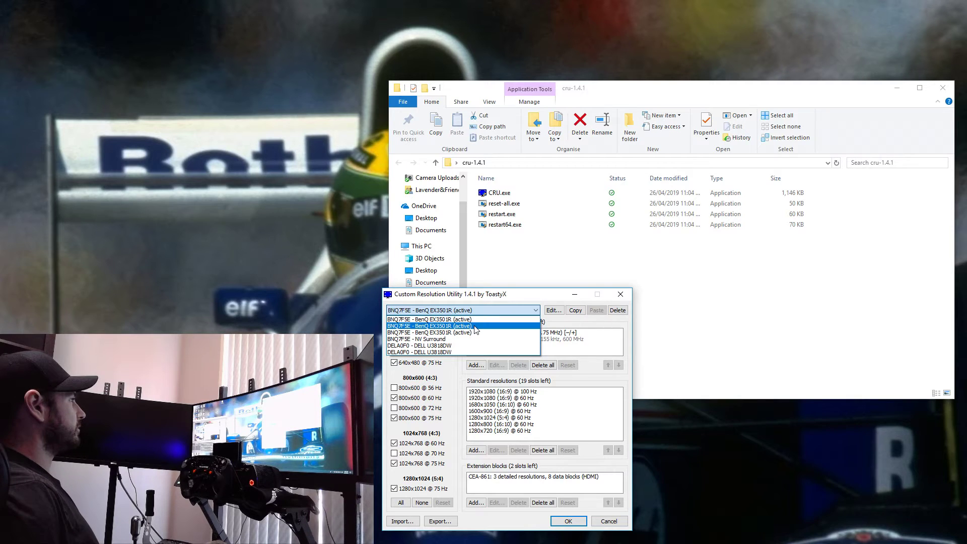
pyautogui.click(475, 326)
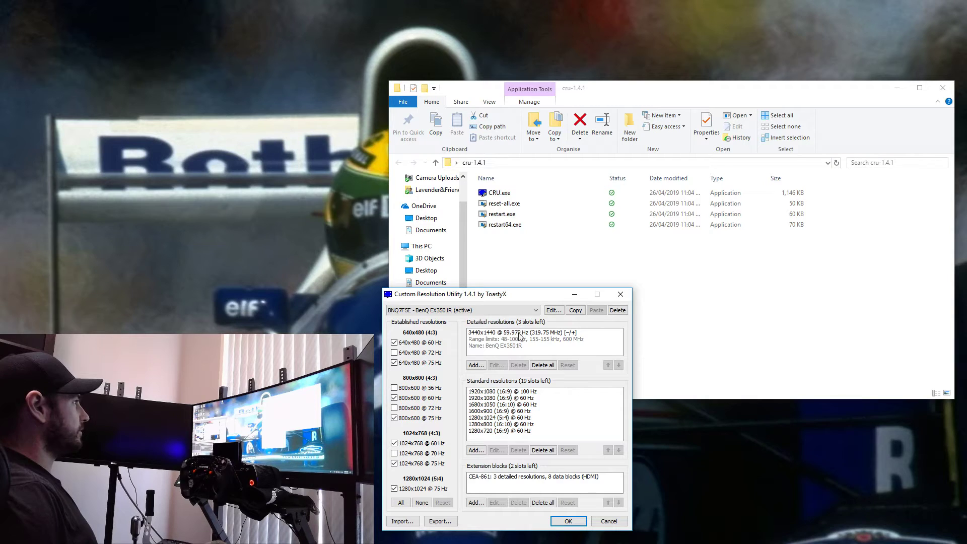
pyautogui.click(495, 334)
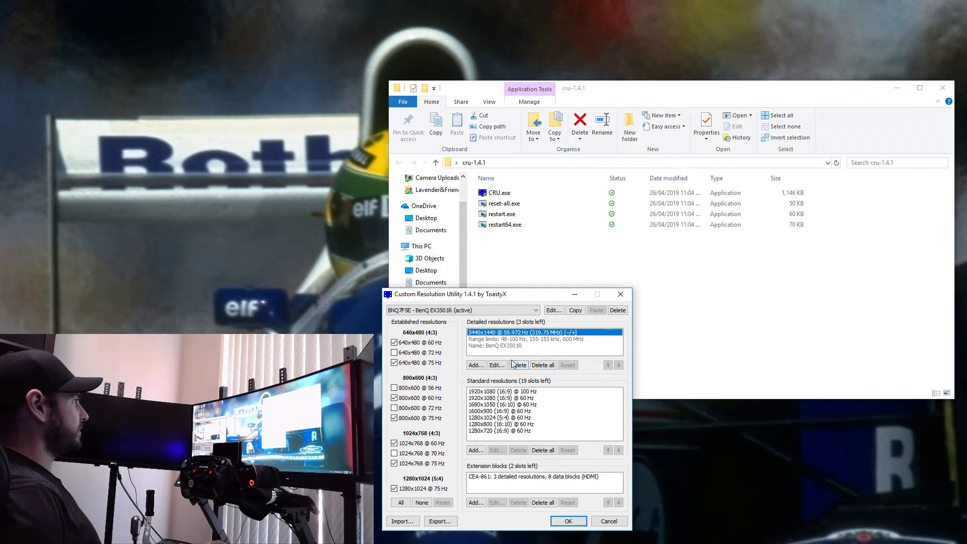
pyautogui.click(506, 392)
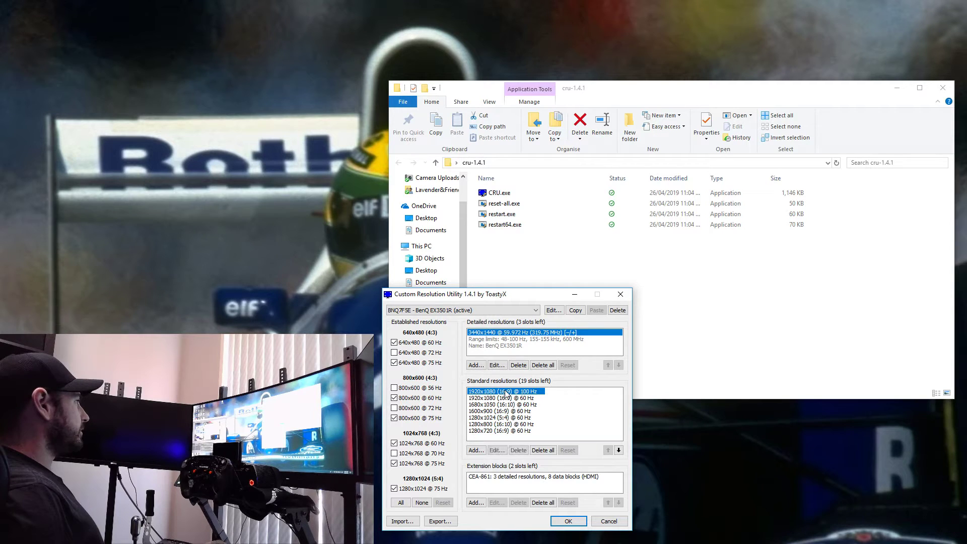
pyautogui.click(503, 478)
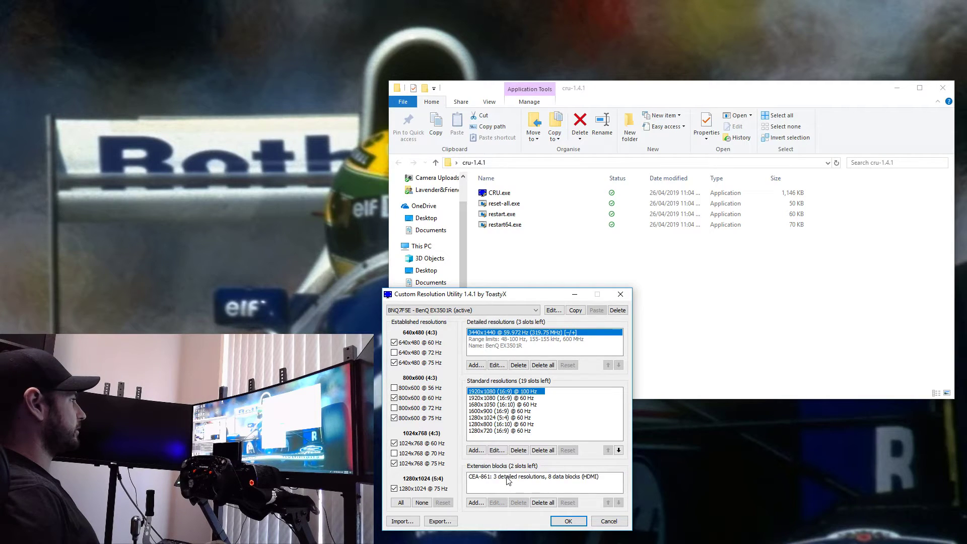
pyautogui.click(496, 503)
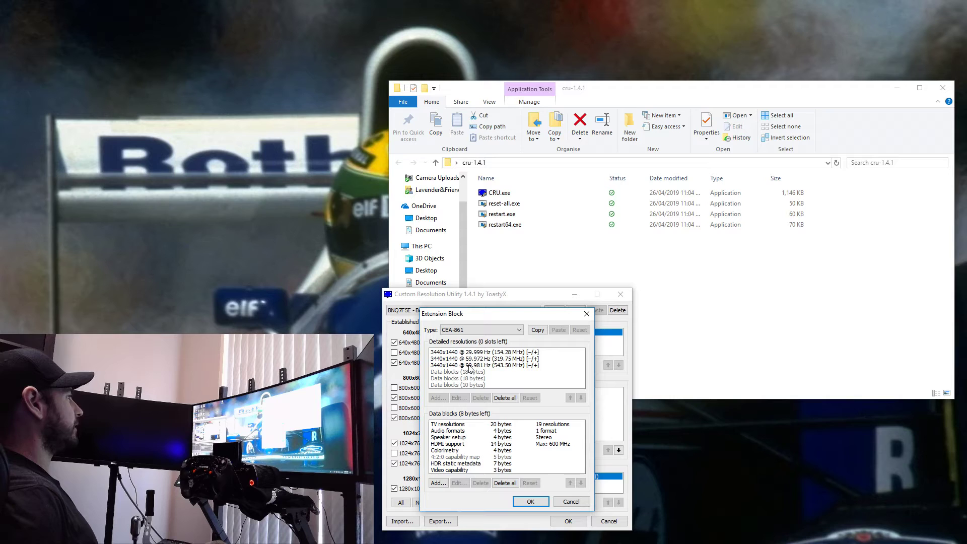
# - Delete the 3840x2160 entries at 24, 25, 30, 50 and 60 Hz from TV resolutions and confirm
pyautogui.click(447, 426)
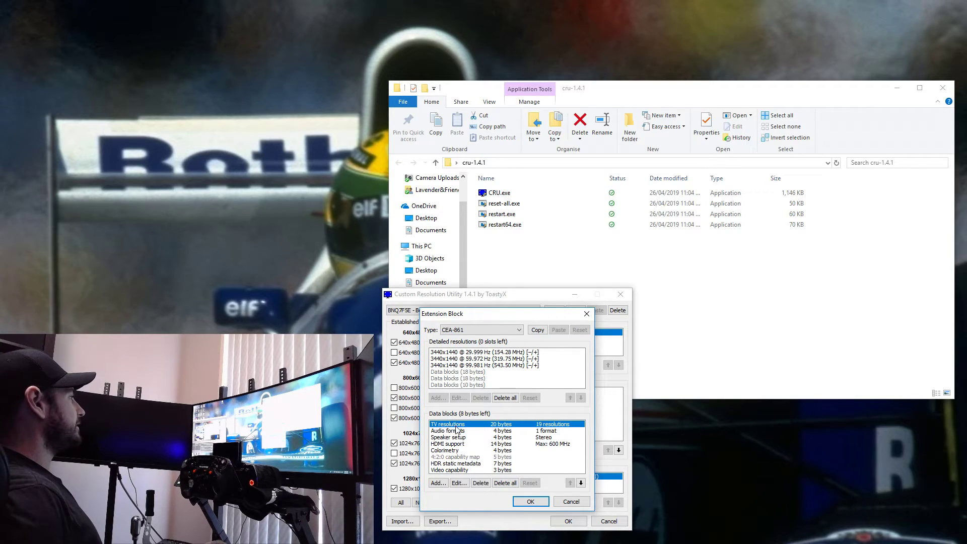
pyautogui.click(455, 446)
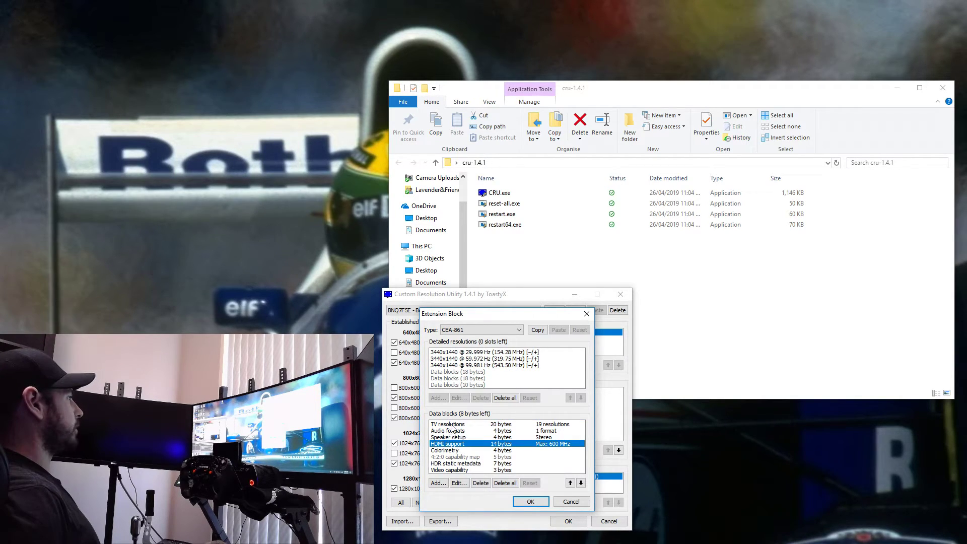
pyautogui.click(452, 426)
pyautogui.click(459, 482)
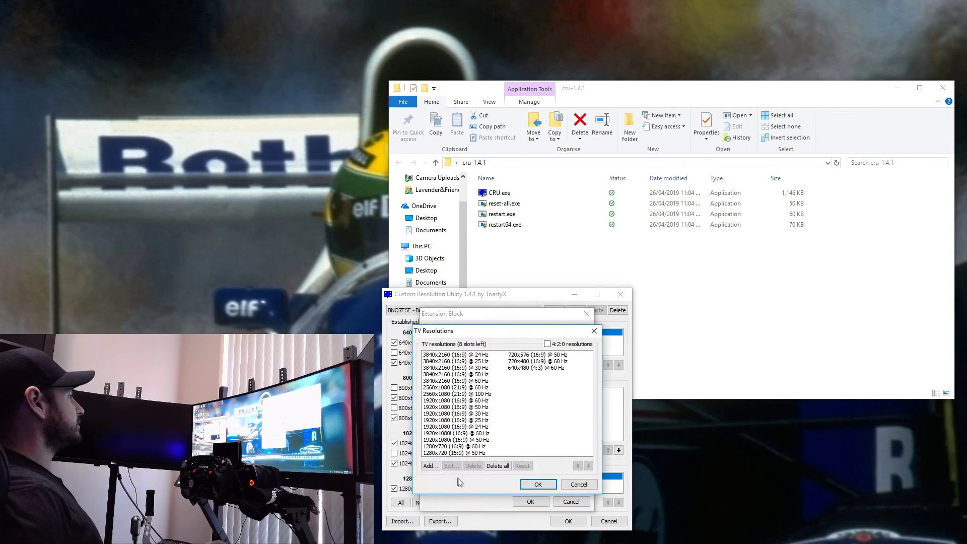
pyautogui.click(444, 355)
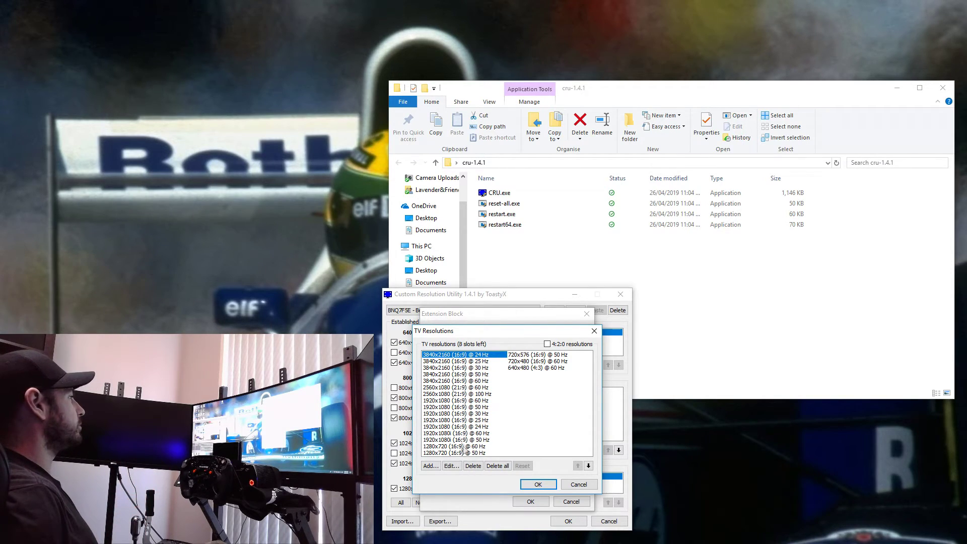
pyautogui.click(473, 465)
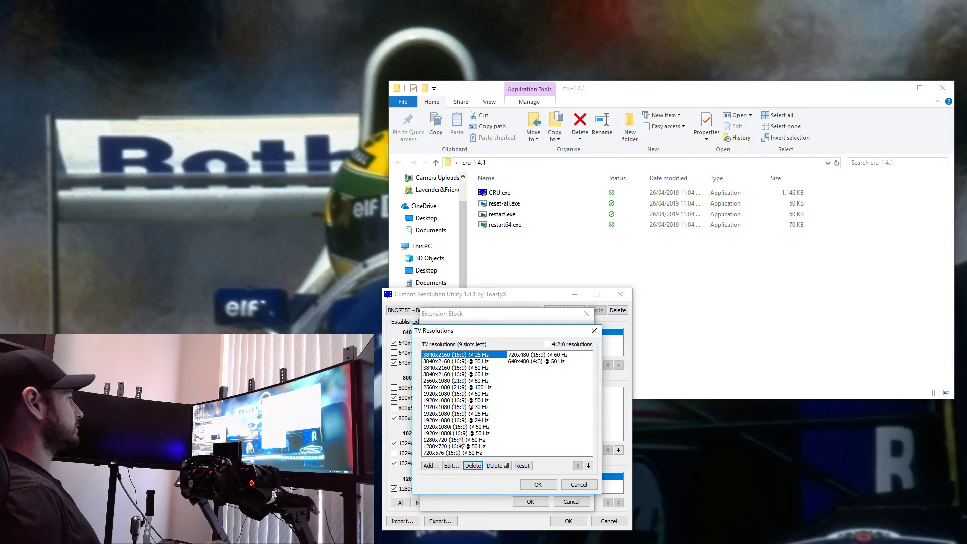
pyautogui.click(473, 465)
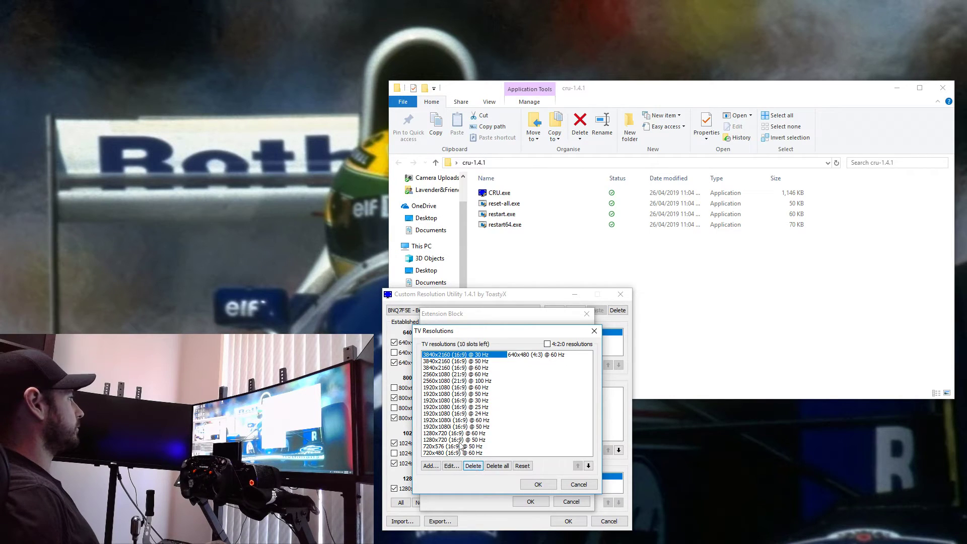
pyautogui.click(473, 466)
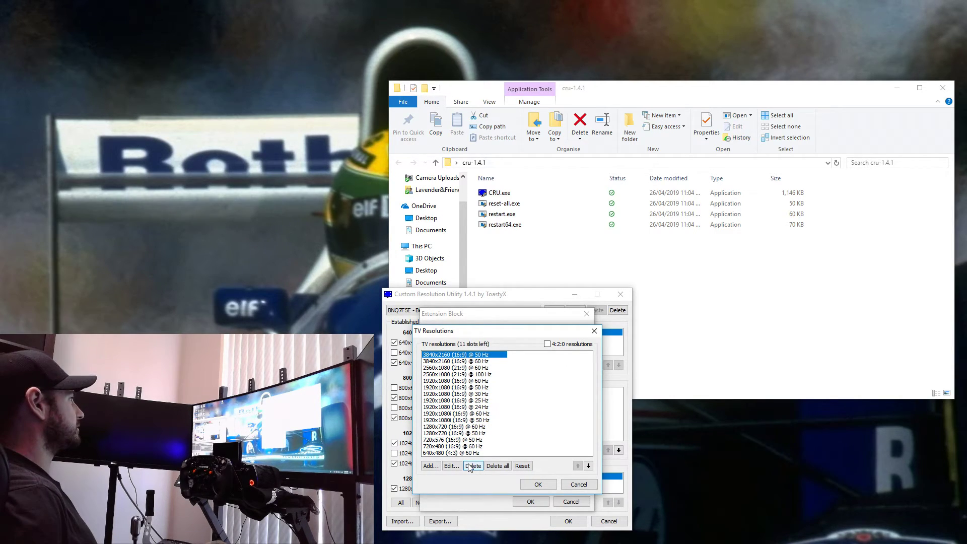
pyautogui.click(473, 466)
pyautogui.click(470, 467)
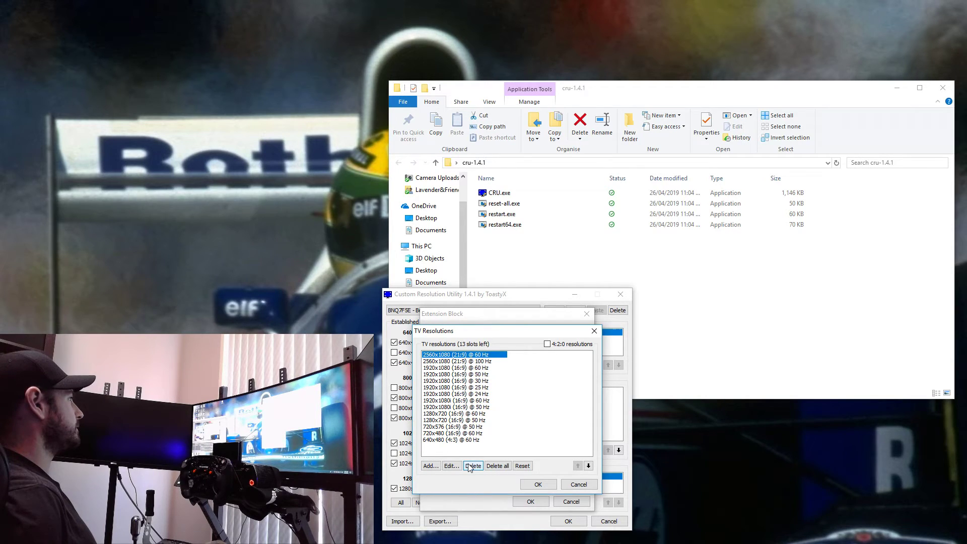
pyautogui.click(538, 484)
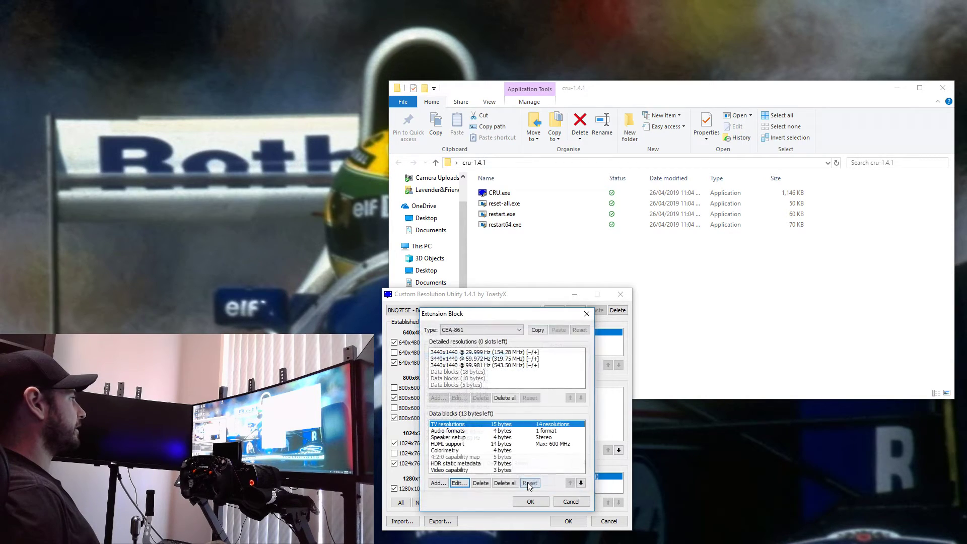
pyautogui.click(459, 444)
# - Delete the three 3840x2160 HDMI resolutions (30, 25, 24 Hz) and confirm the extension block
pyautogui.click(458, 482)
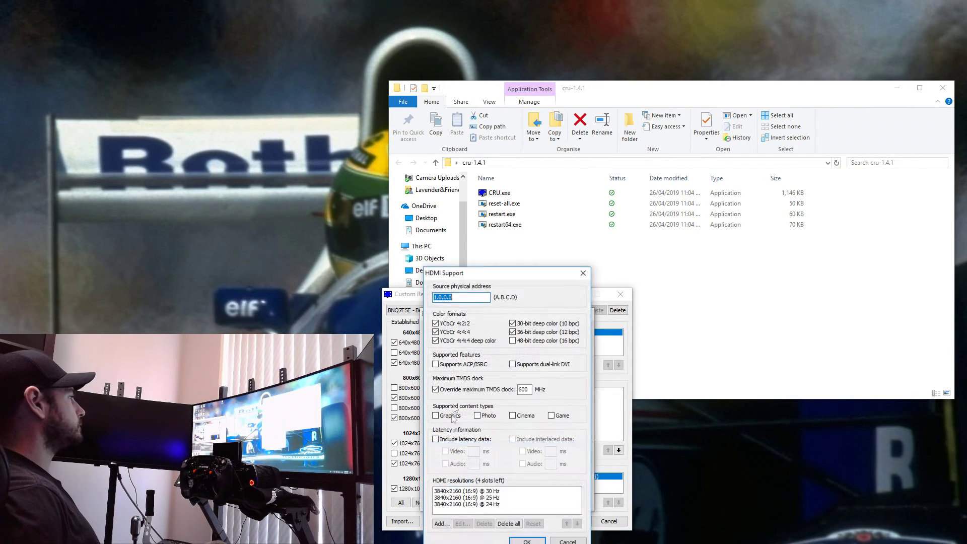
pyautogui.click(444, 491)
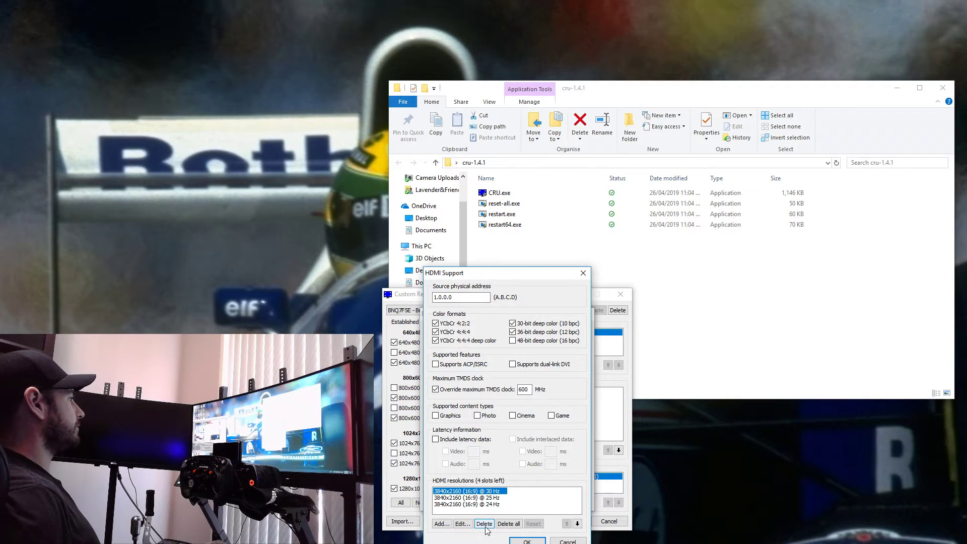
pyautogui.click(485, 524)
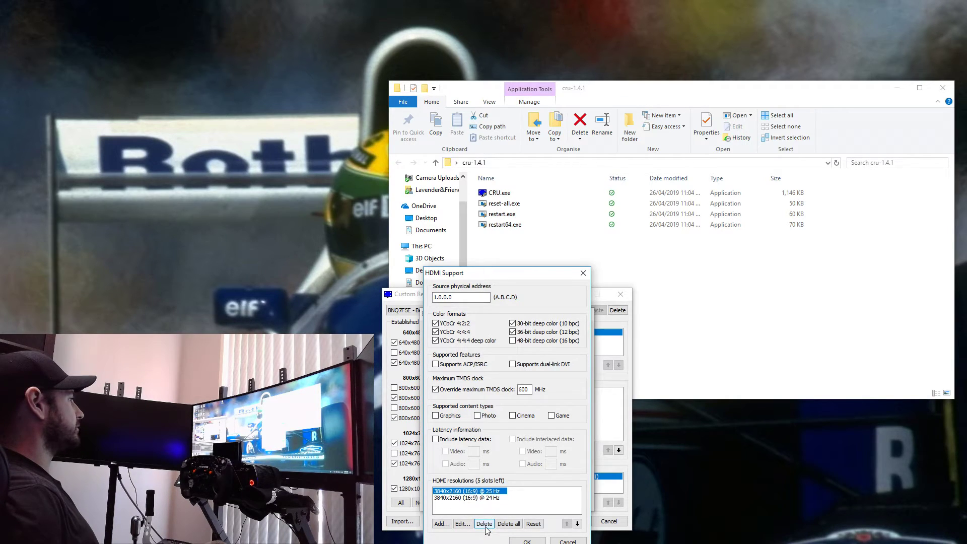
pyautogui.click(485, 525)
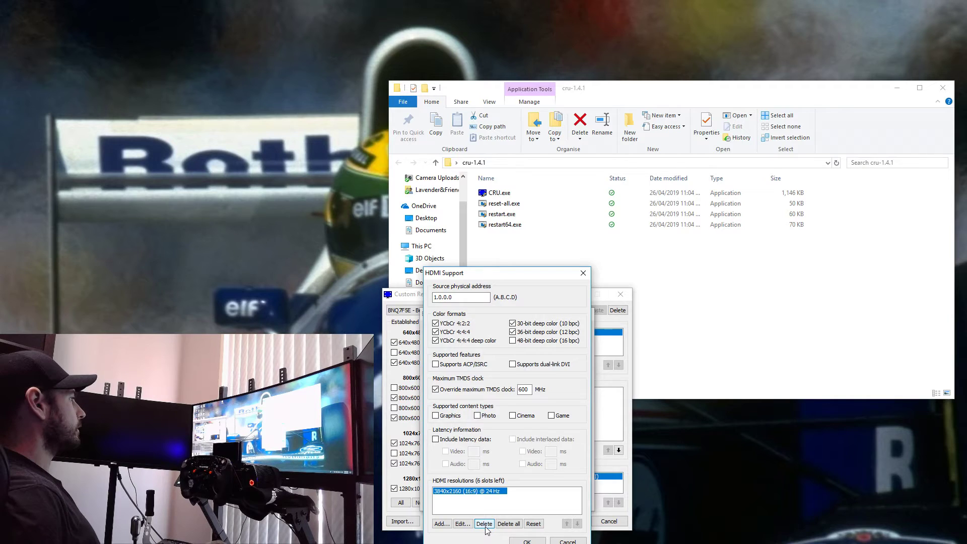
pyautogui.click(485, 525)
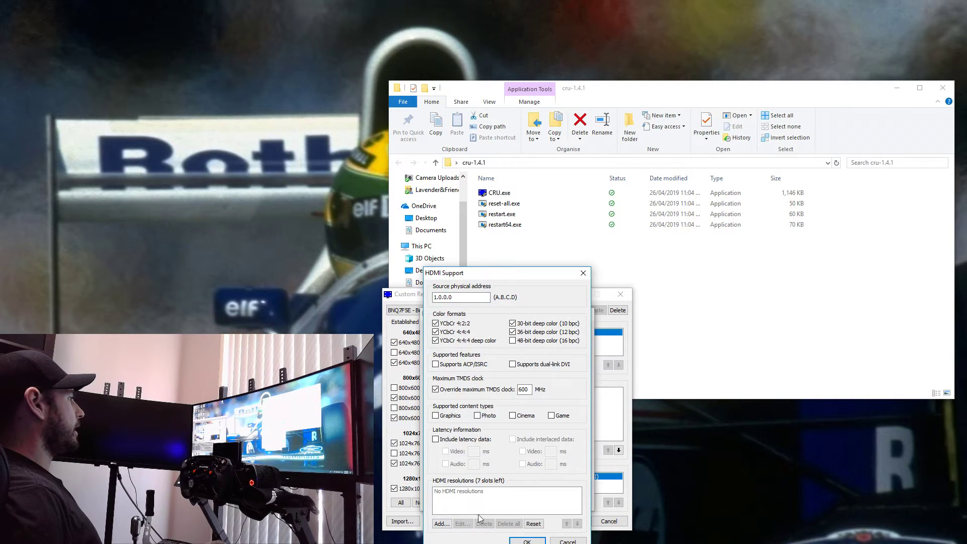
pyautogui.click(521, 539)
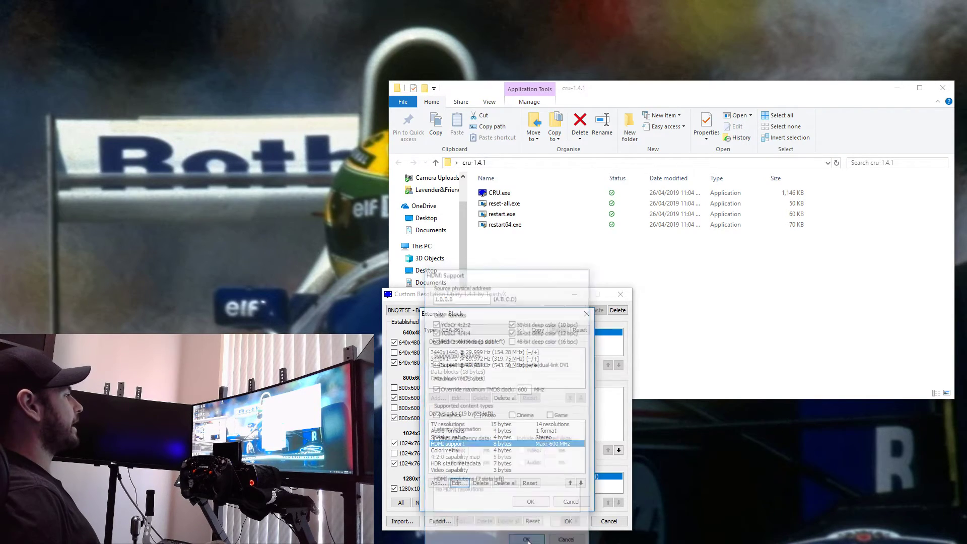
pyautogui.click(529, 502)
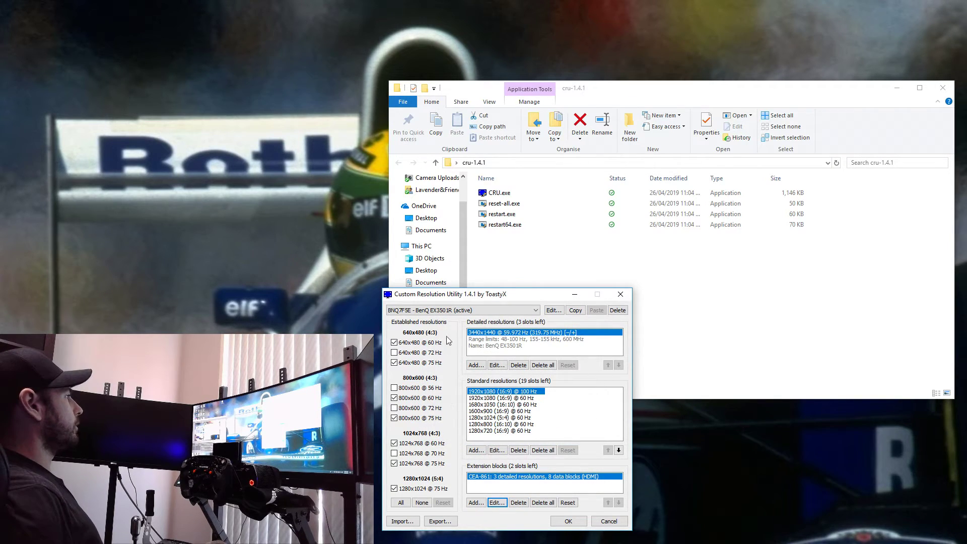
# - Keep the first BenQ display selected and close Custom Resolution Utility with Cancel
pyautogui.click(455, 310)
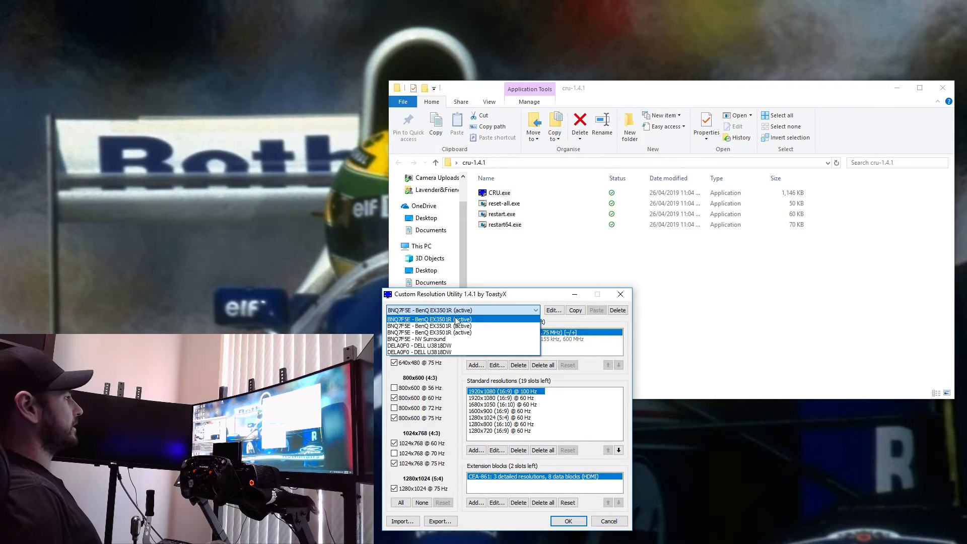
pyautogui.click(456, 319)
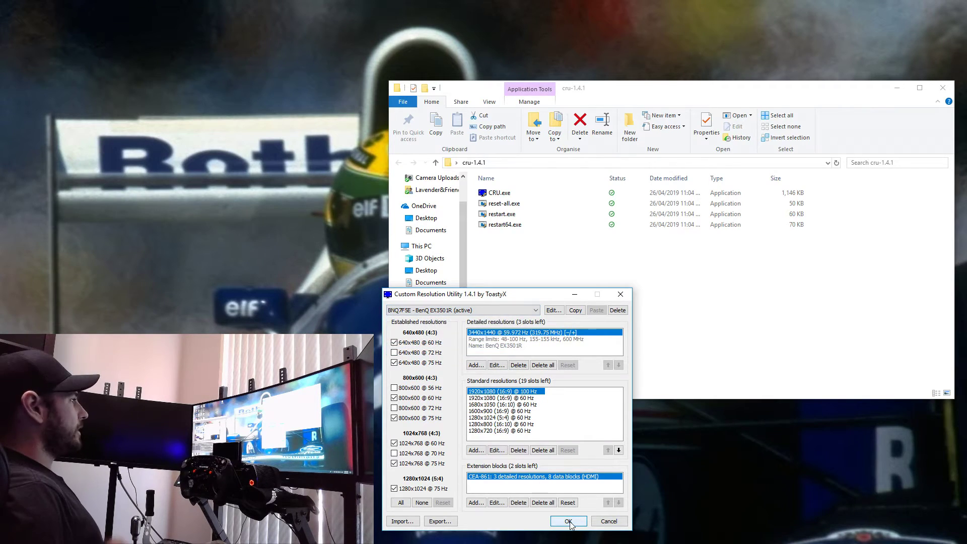
pyautogui.click(603, 522)
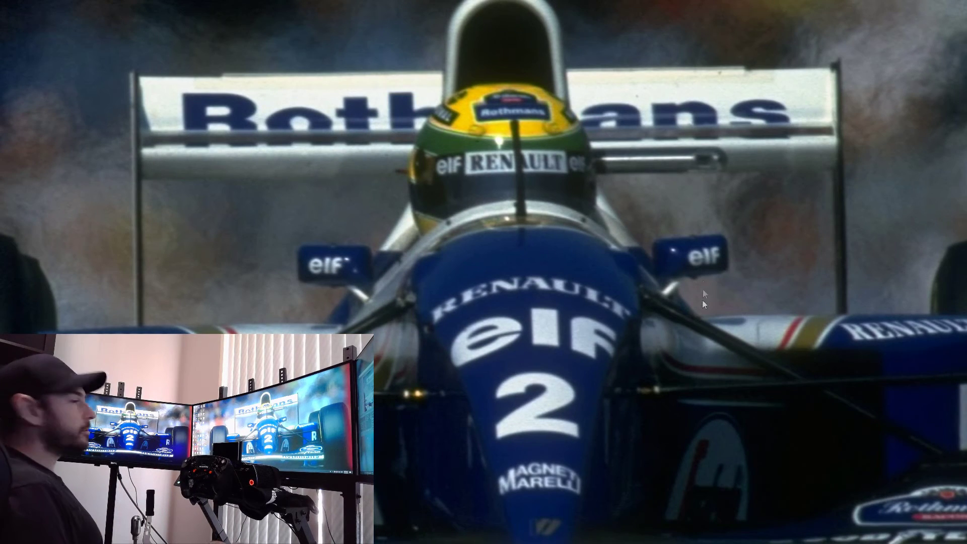
# - Open Display settings from the desktop menu and go to Advanced display settings
pyautogui.rightClick(703, 281)
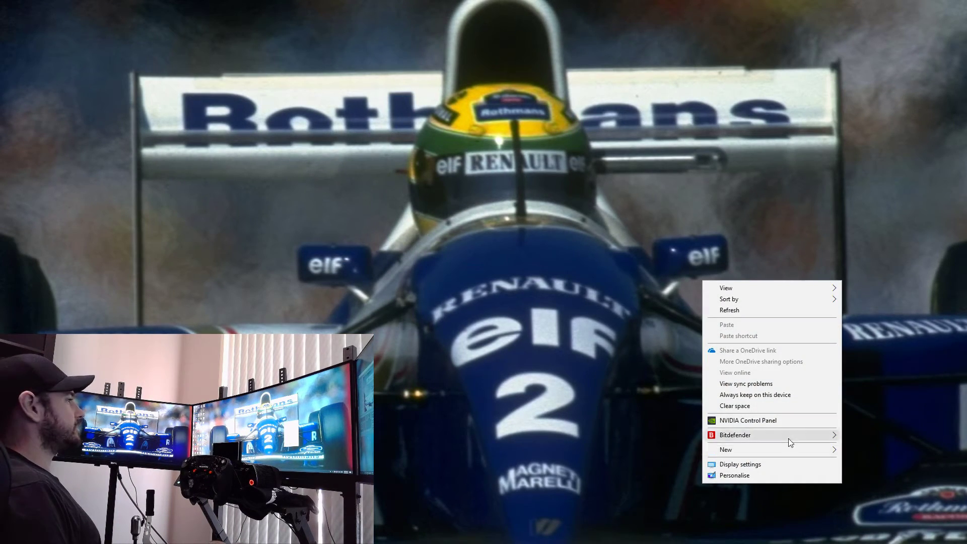
pyautogui.click(754, 464)
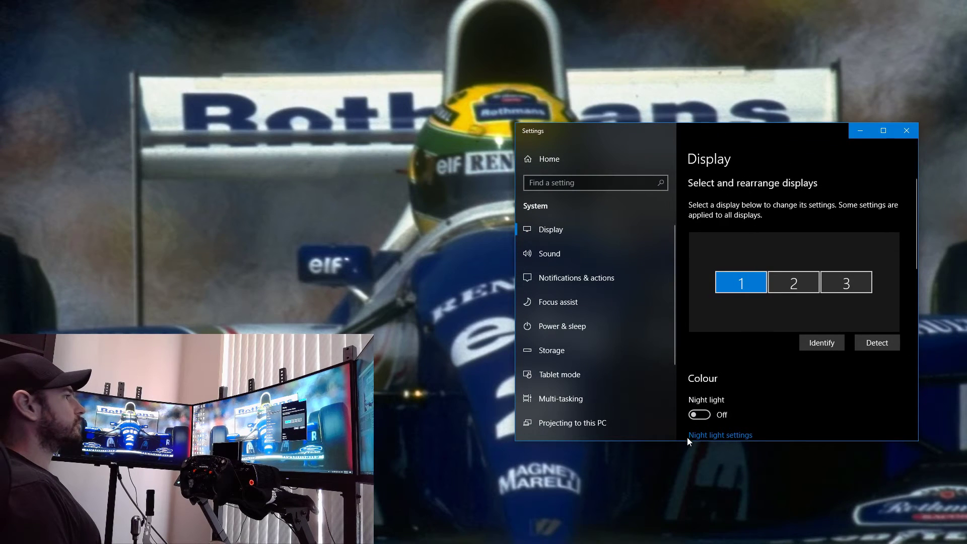
pyautogui.scroll(-1, 724, 383)
pyautogui.scroll(-7, 725, 384)
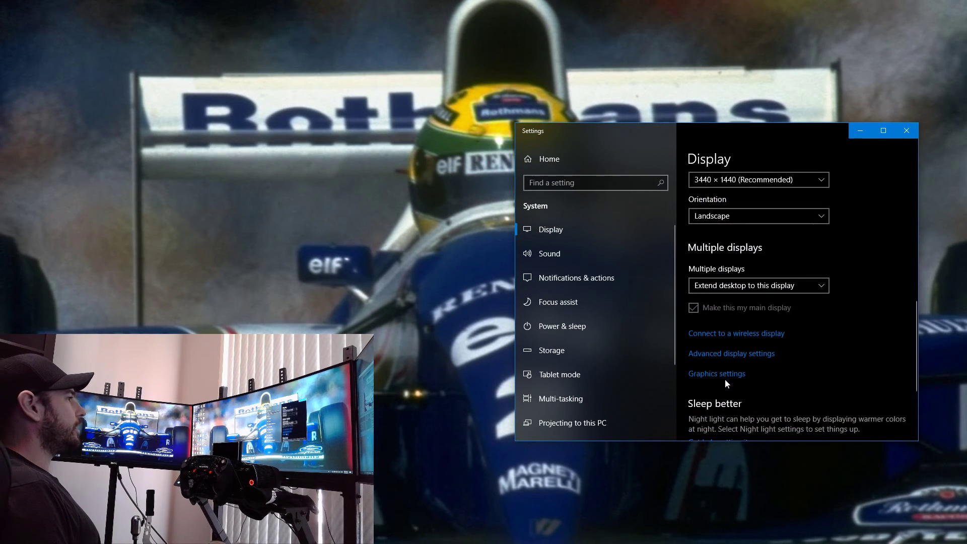
pyautogui.click(730, 354)
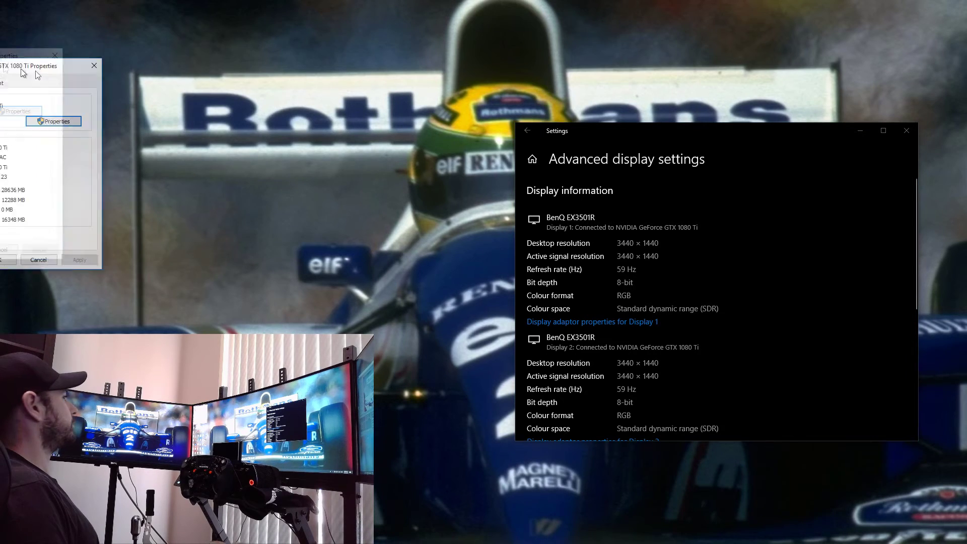
# - Set the monitor's screen refresh rate to 100 Hertz on the adapter's Monitor tab and apply
pyautogui.moveTo(3, 62); pyautogui.dragTo(393, 126)
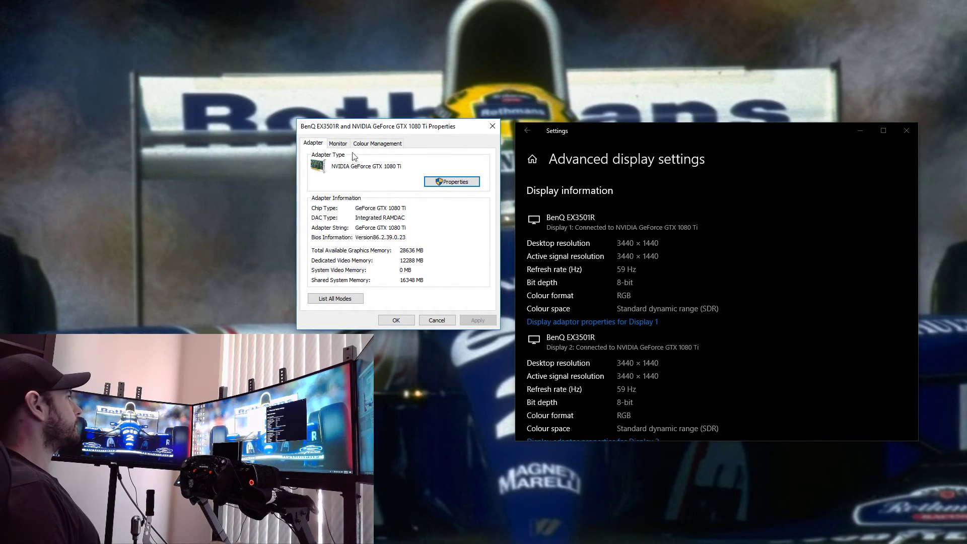
pyautogui.click(337, 143)
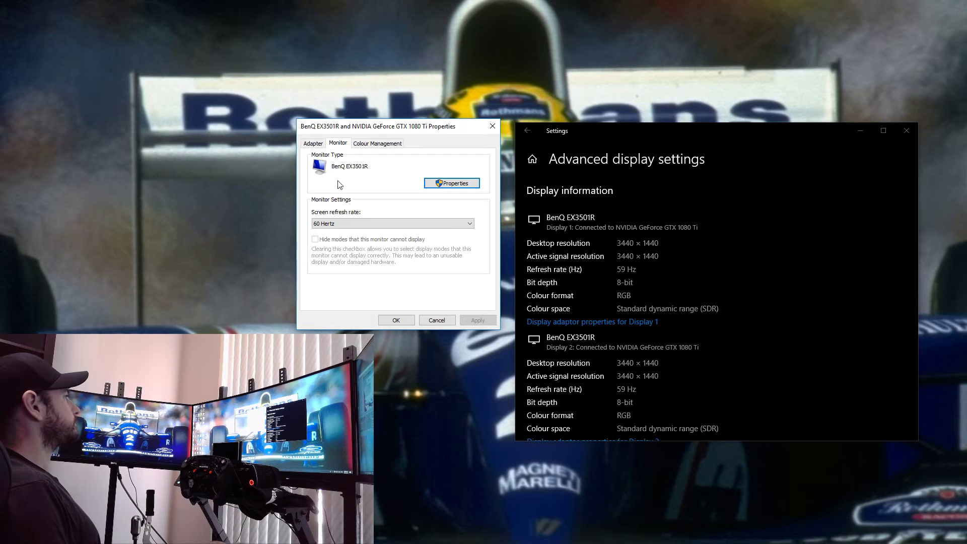
pyautogui.click(339, 224)
pyautogui.click(326, 246)
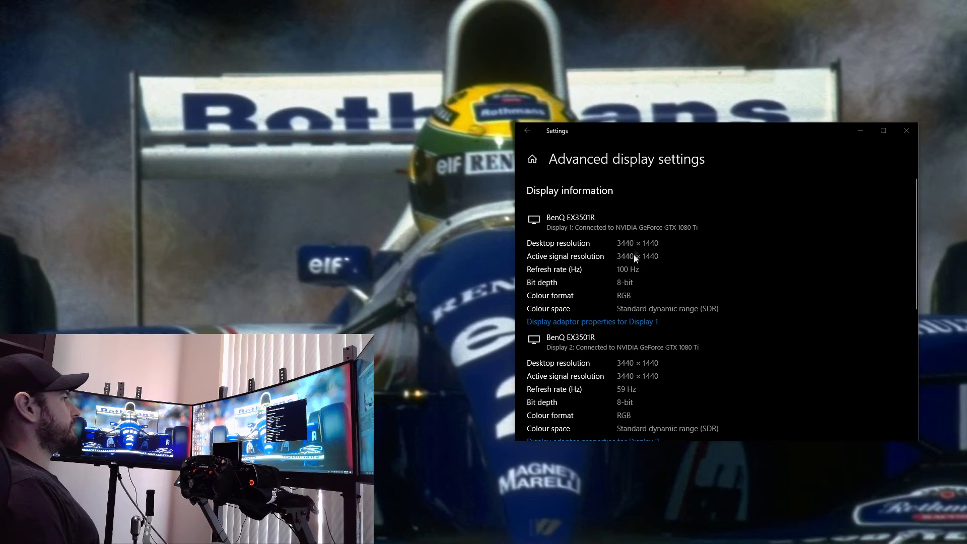
pyautogui.scroll(-3, 617, 302)
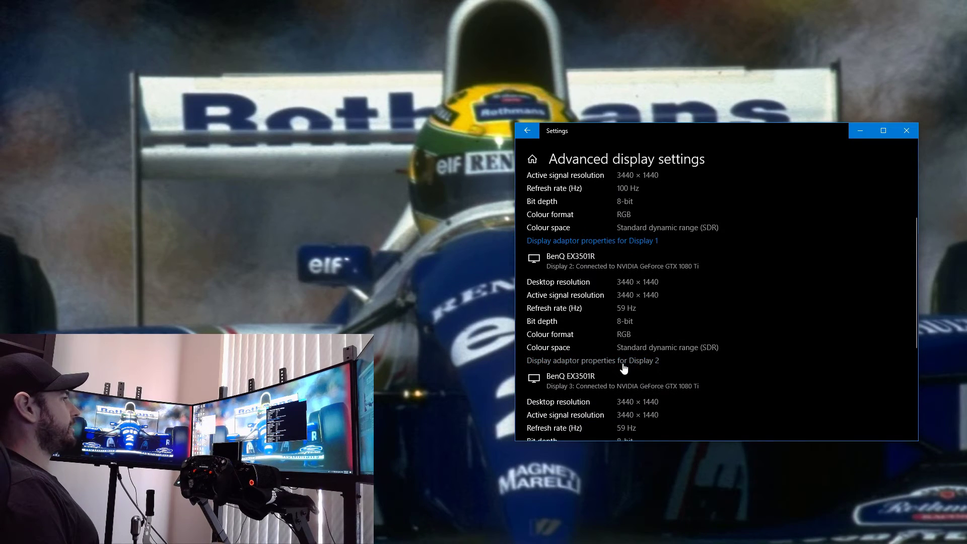
pyautogui.moveTo(0, 135); pyautogui.dragTo(410, 133)
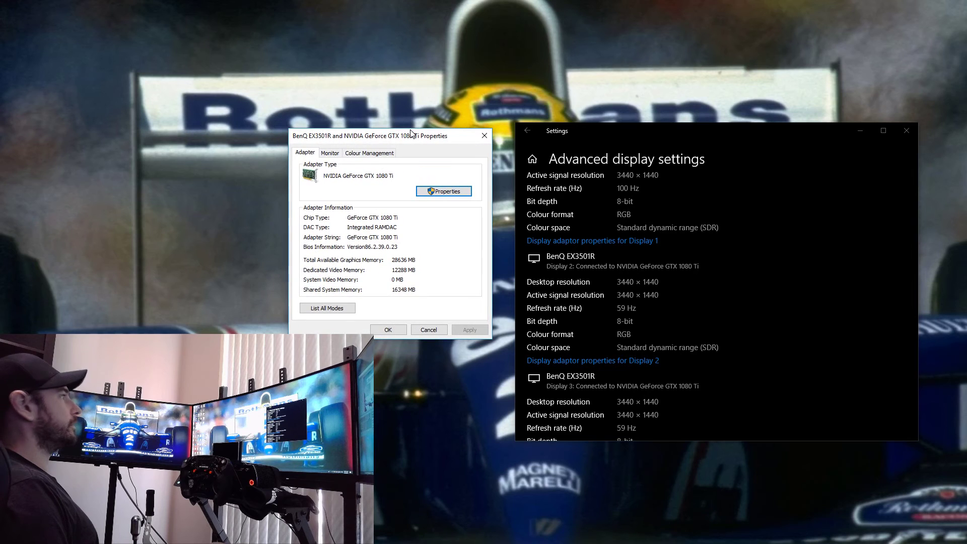
pyautogui.click(332, 153)
pyautogui.click(335, 233)
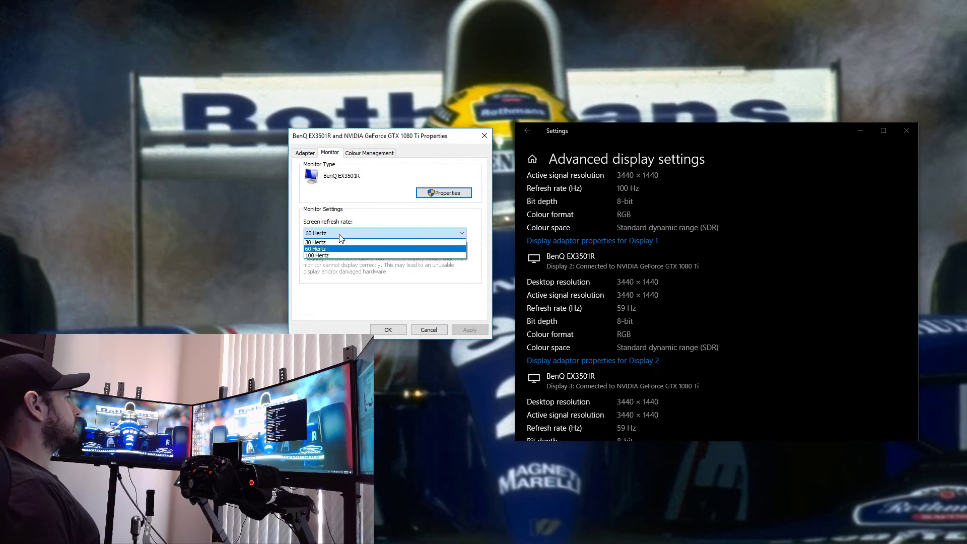
pyautogui.click(374, 264)
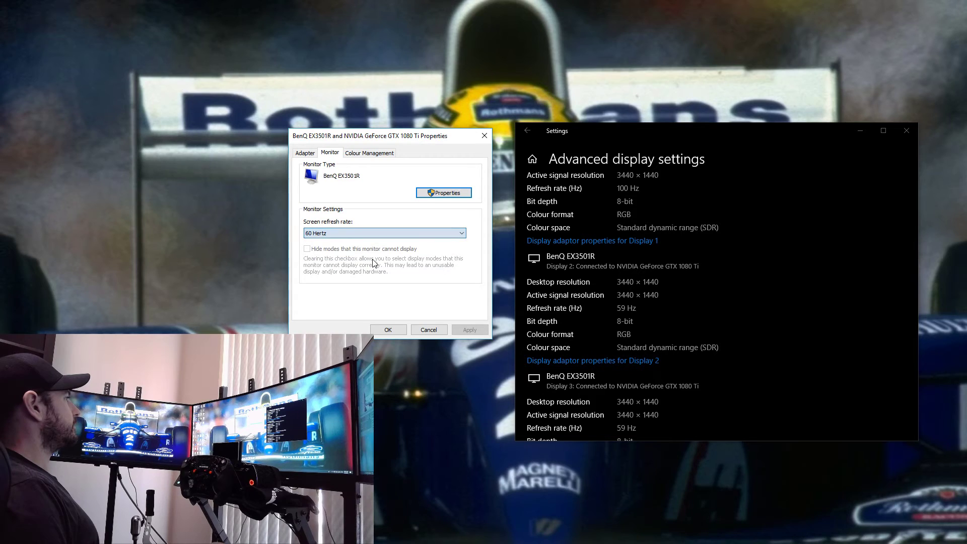
pyautogui.click(367, 231)
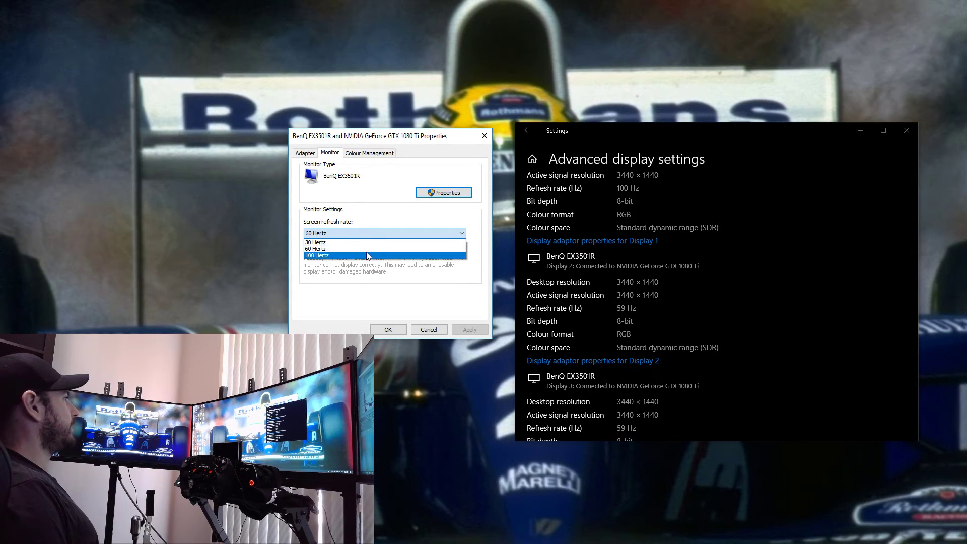
pyautogui.click(368, 257)
pyautogui.click(468, 328)
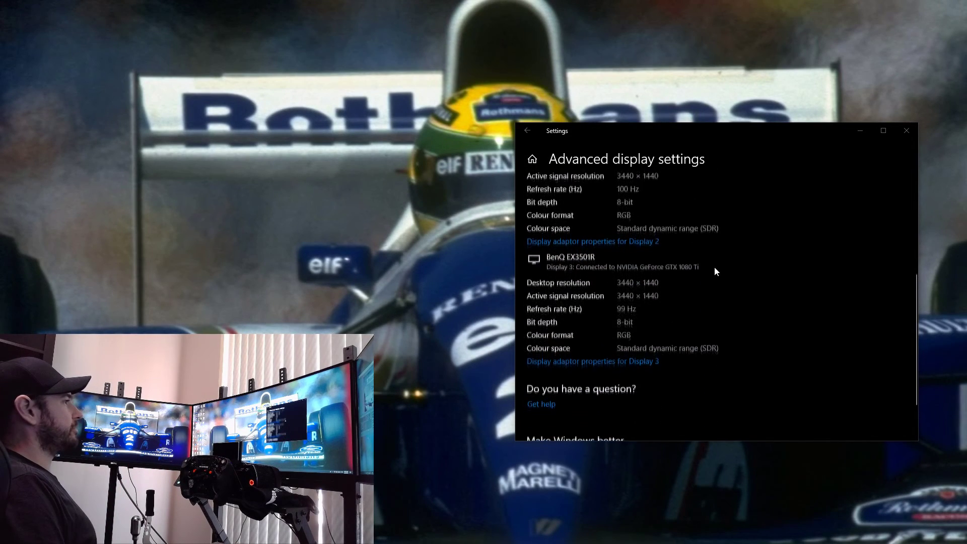
pyautogui.scroll(1, 700, 272)
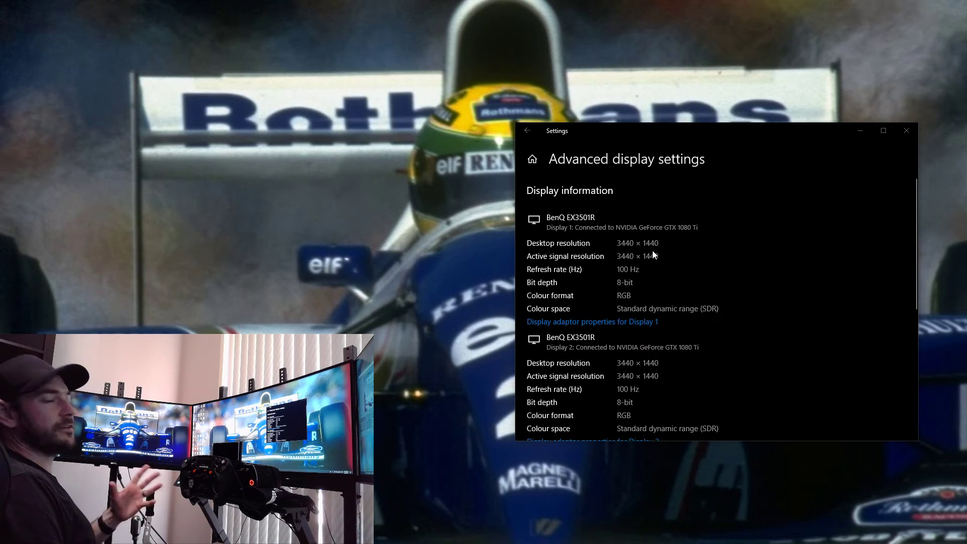
pyautogui.scroll(-1, 652, 252)
pyautogui.scroll(-3, 653, 254)
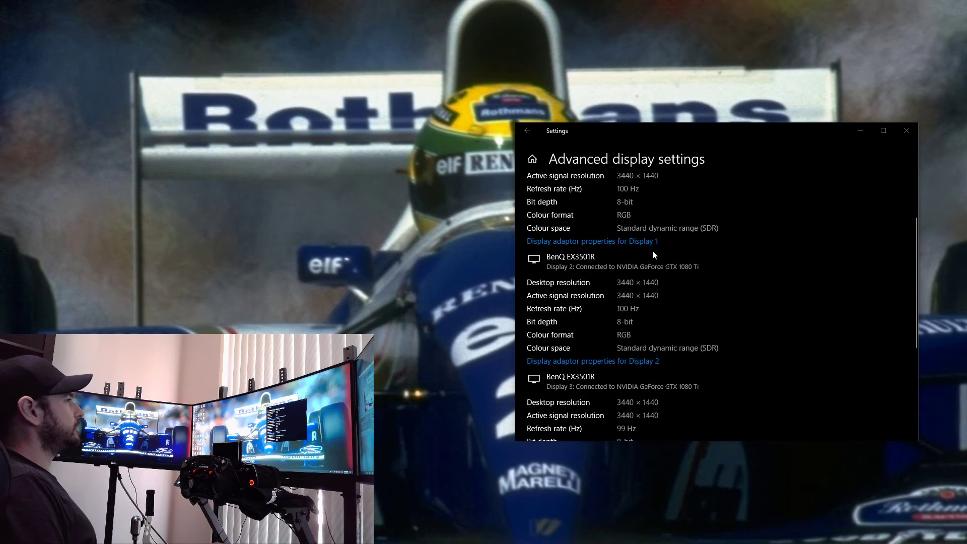
pyautogui.scroll(2, 653, 255)
pyautogui.scroll(1, 652, 252)
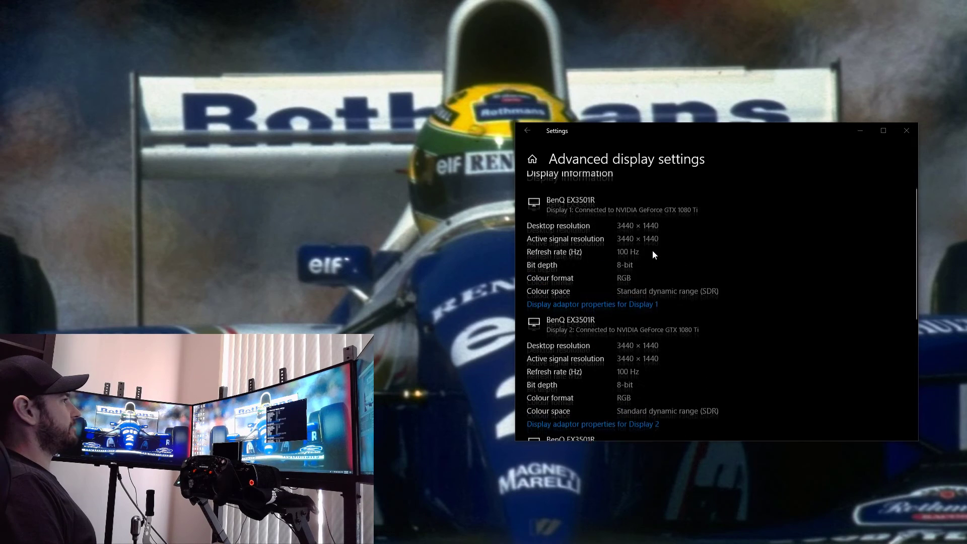
pyautogui.scroll(-5, 647, 297)
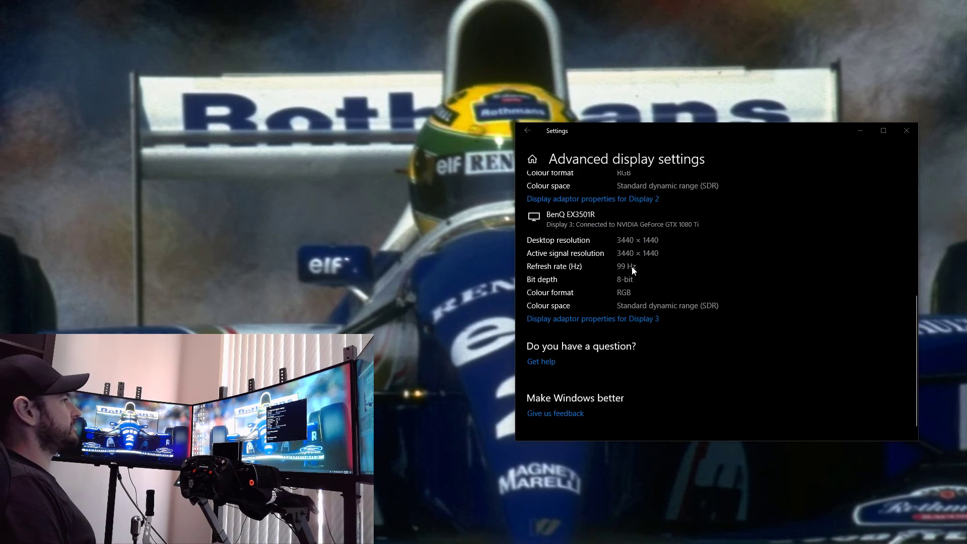
pyautogui.scroll(1, 633, 270)
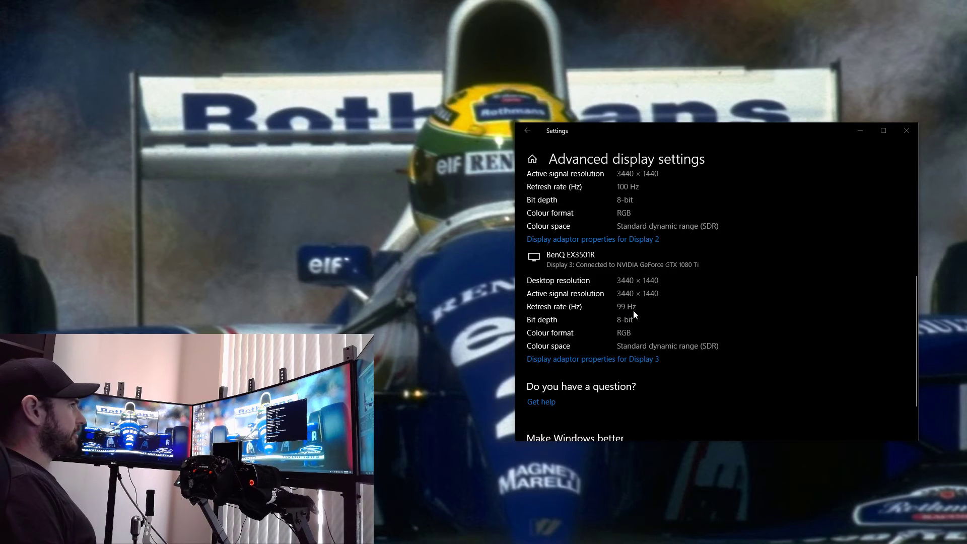
pyautogui.click(905, 134)
# - Launch NVIDIA Control Panel from the desktop menu and move its window higher
pyautogui.rightClick(574, 286)
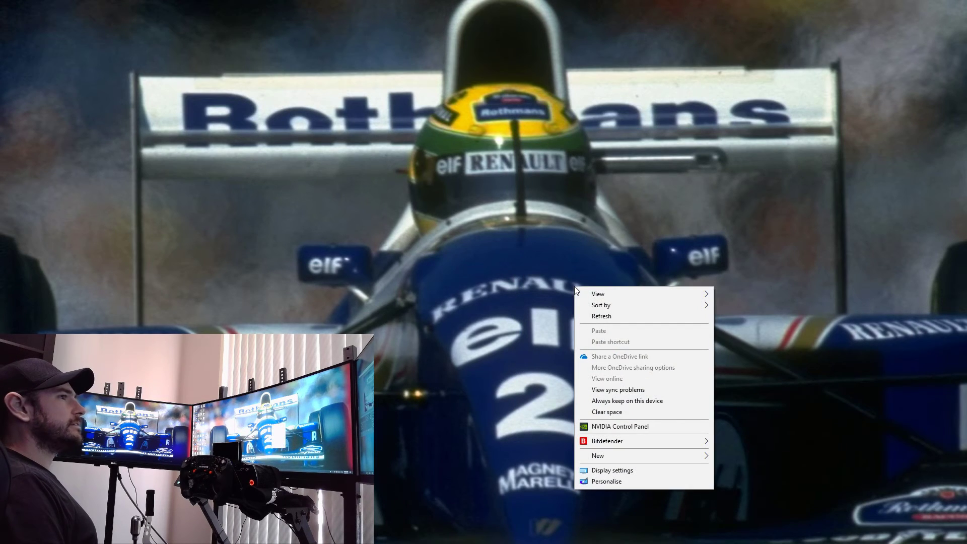
pyautogui.click(636, 429)
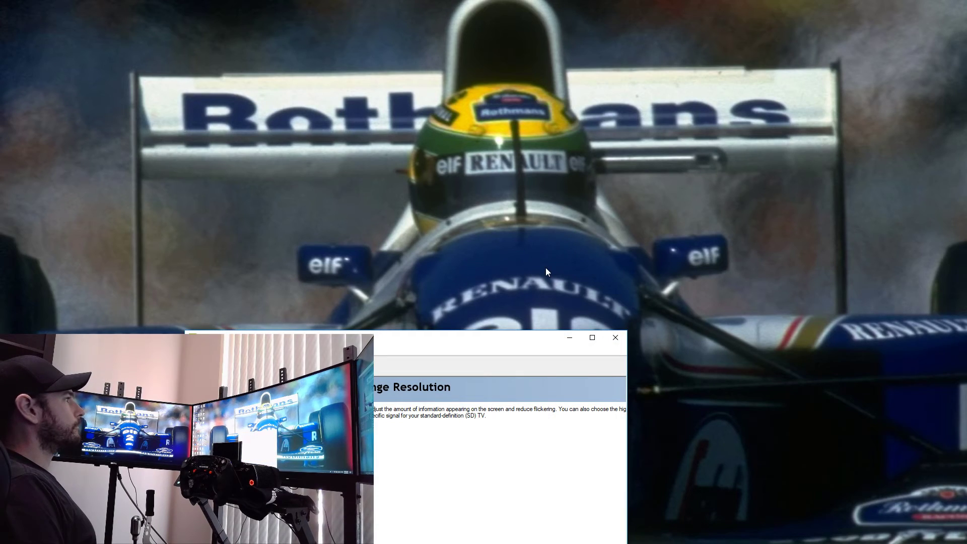
pyautogui.moveTo(507, 336); pyautogui.dragTo(711, 157)
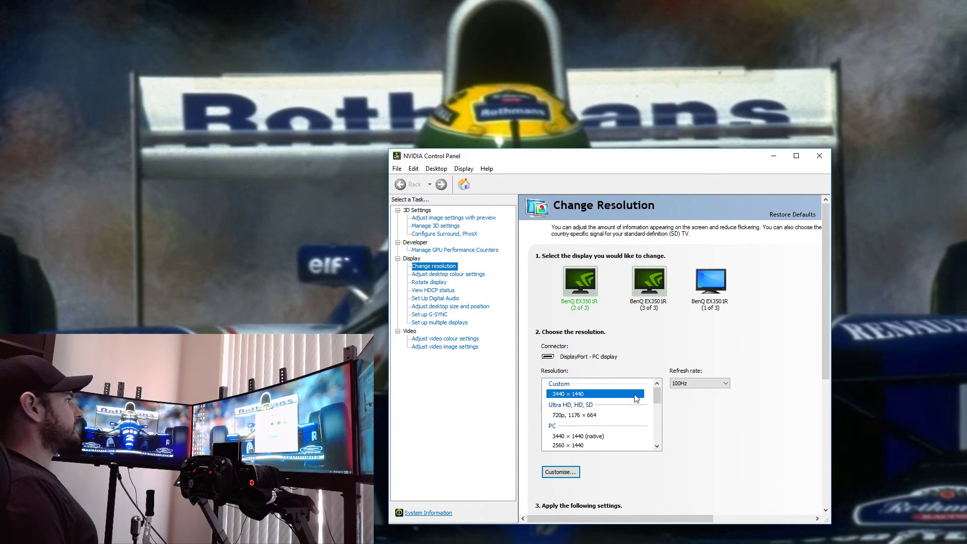
# - Check the resolution and refresh rate of BenQ displays 1, 2 and 3 in turn
pyautogui.click(660, 302)
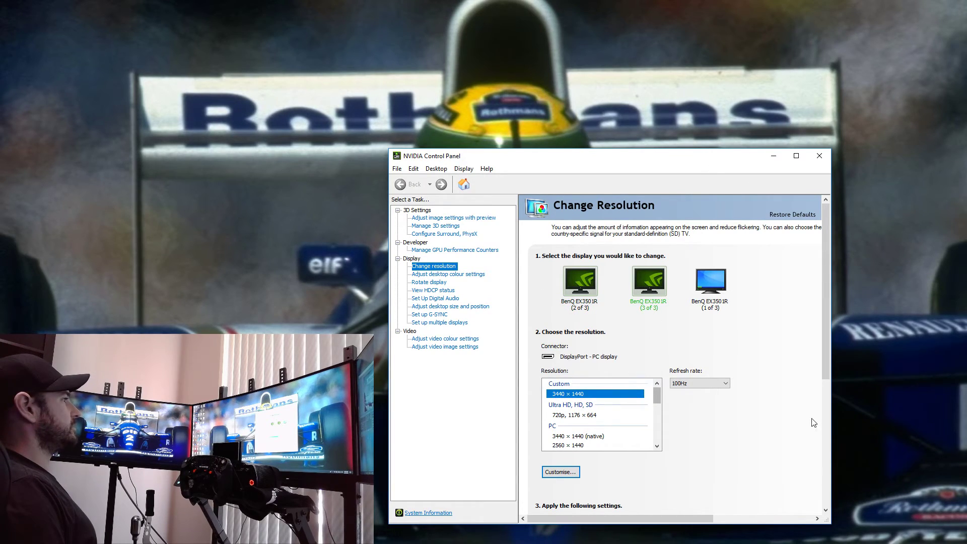
pyautogui.click(707, 275)
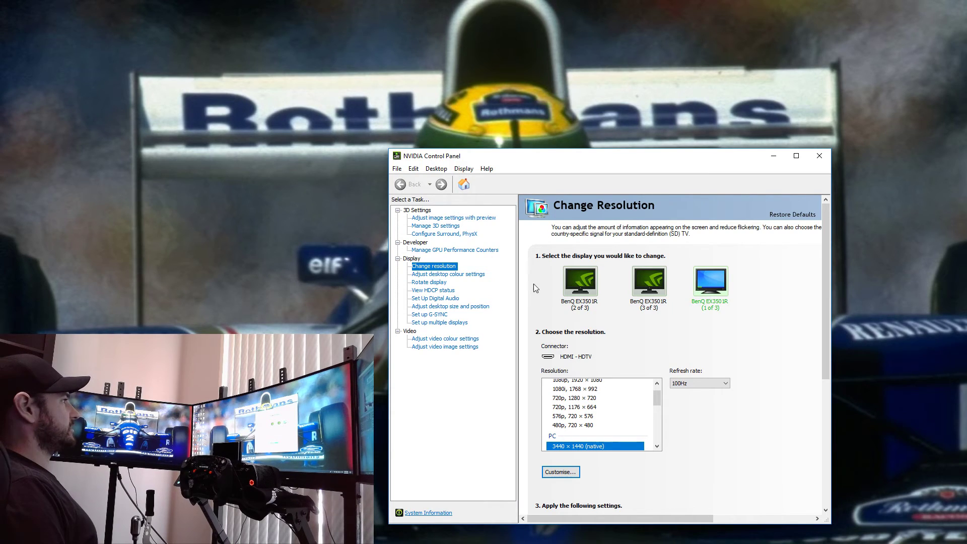
pyautogui.click(582, 277)
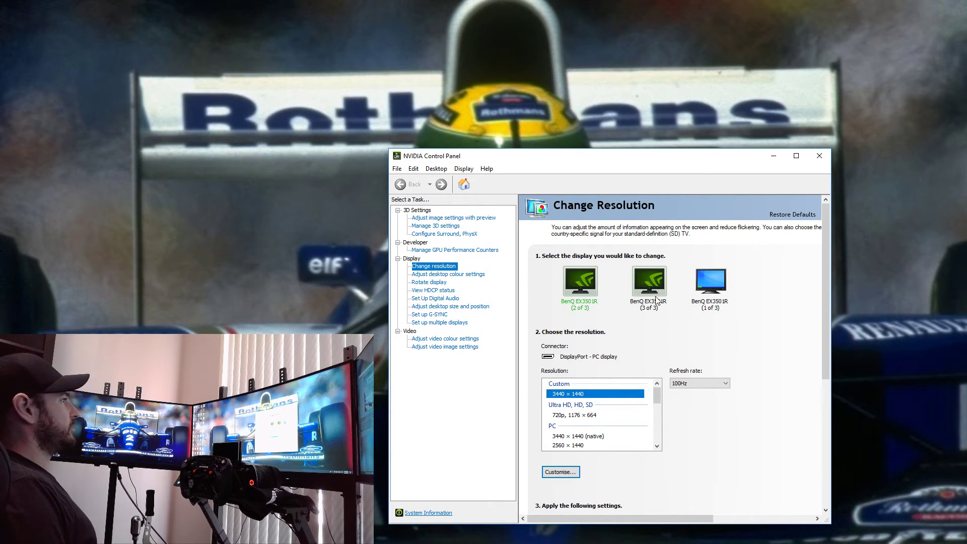
pyautogui.click(654, 280)
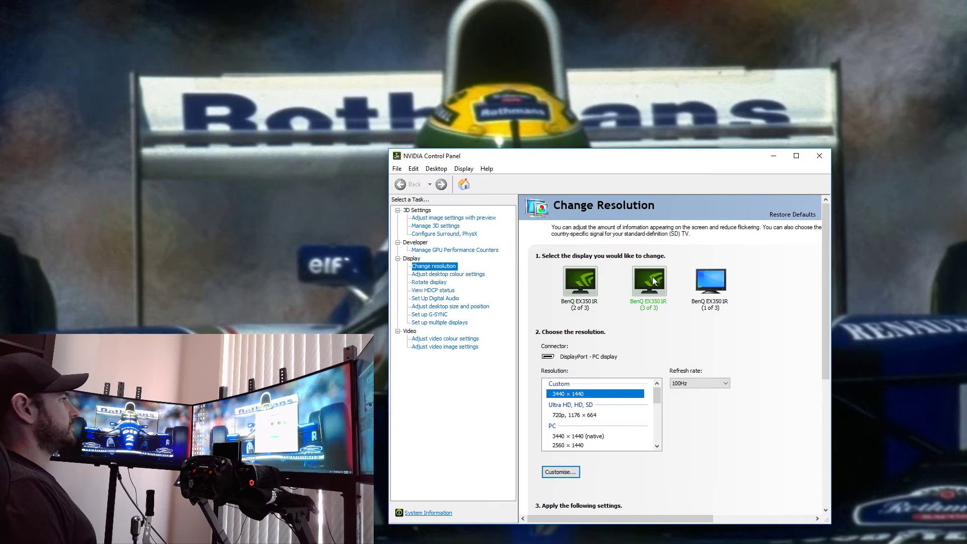
pyautogui.click(594, 283)
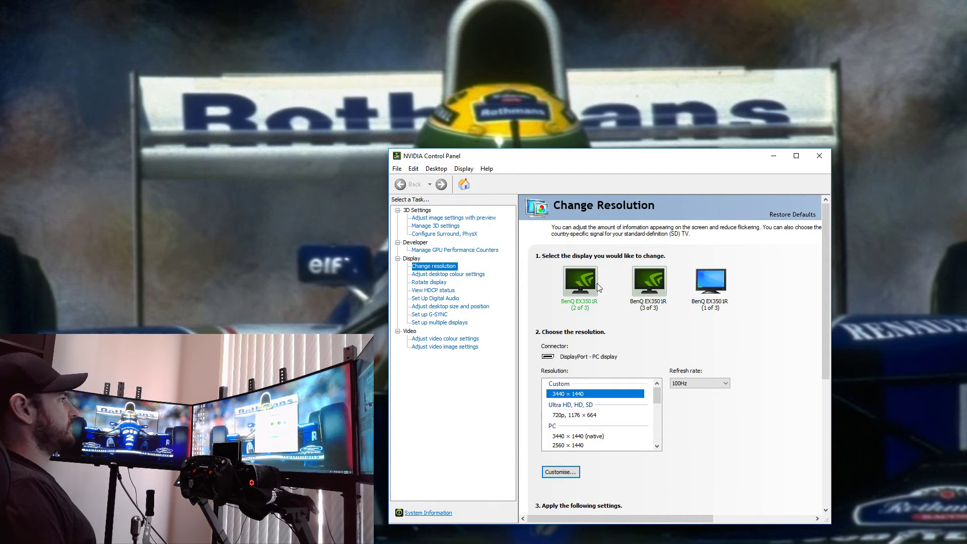
pyautogui.click(453, 323)
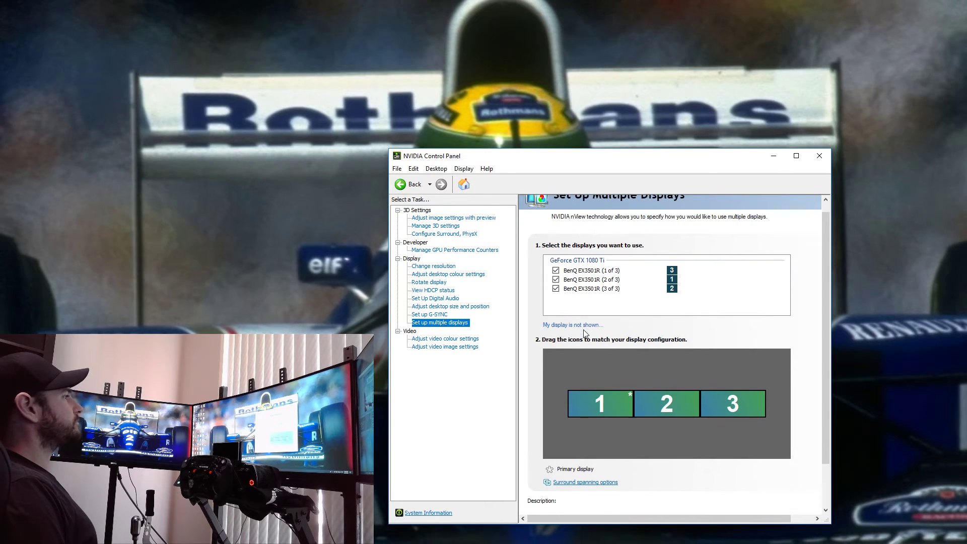
# - Tick Span displays with Surround and apply, bringing up 10320 × 1440 at 100 Hz setup
pyautogui.scroll(-1, 573, 388)
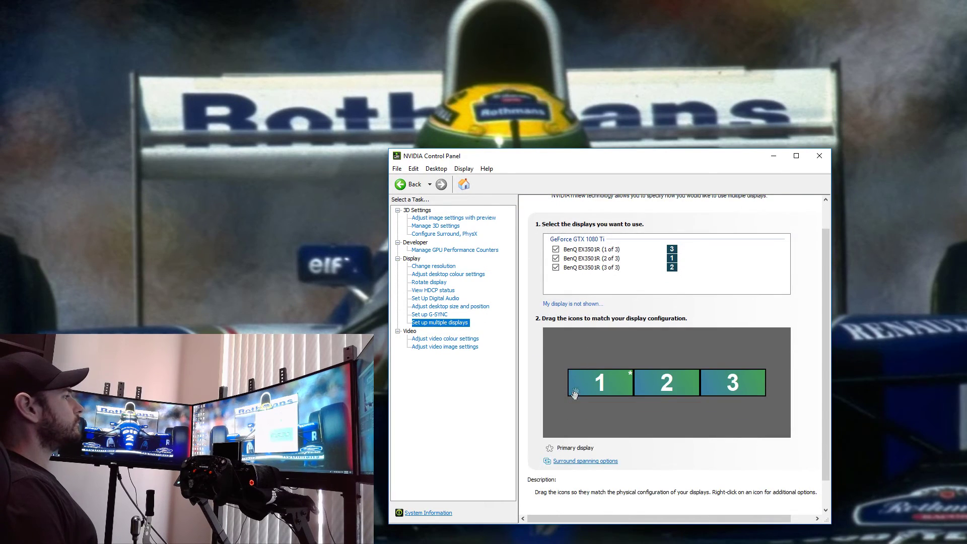
pyautogui.click(592, 463)
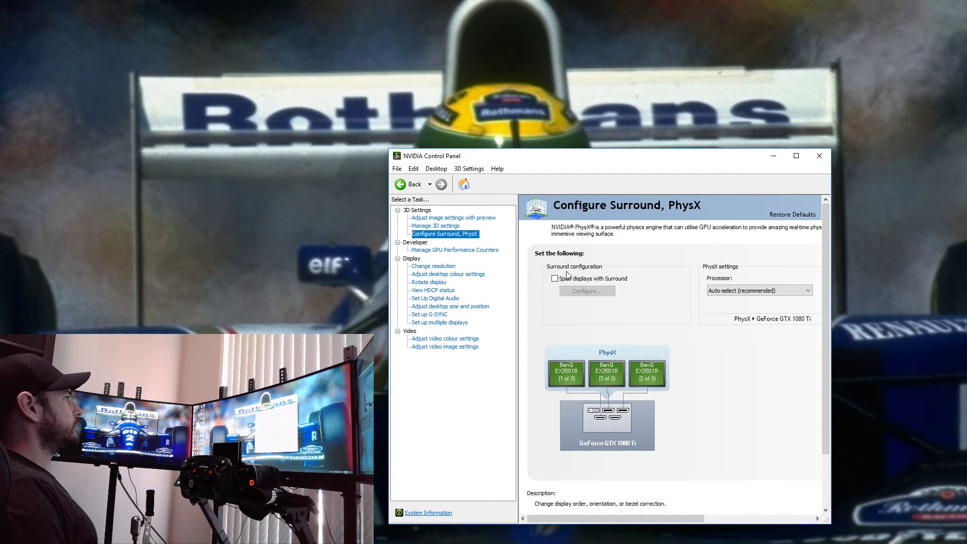
pyautogui.click(570, 280)
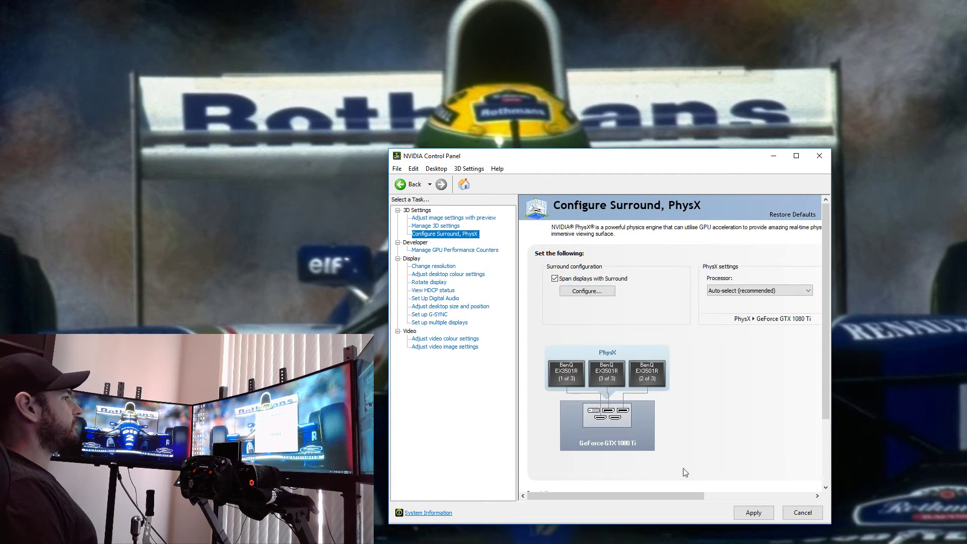
pyautogui.click(753, 512)
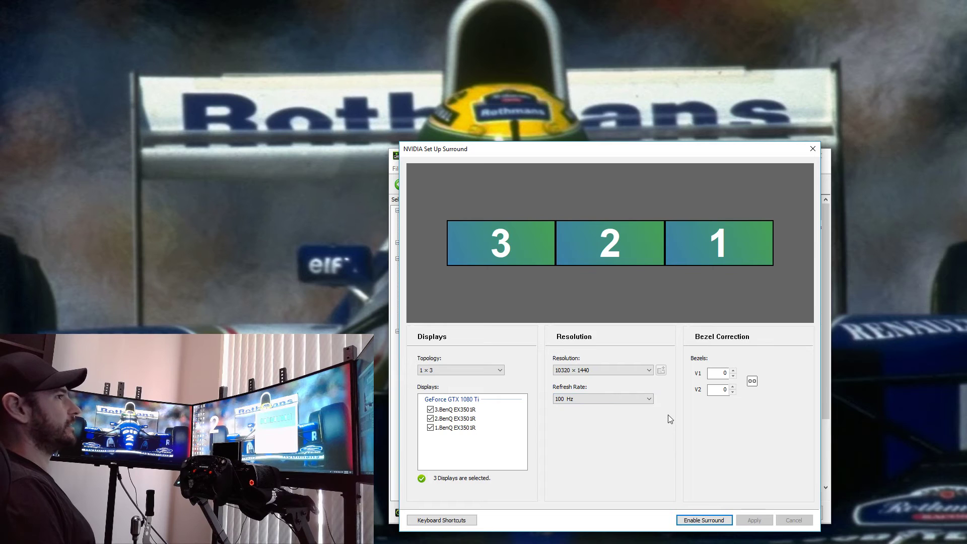
# - Set bezel correction V1 and V2 to 2, then enable Surround at 10320 × 1440, 100 Hz
pyautogui.click(727, 373)
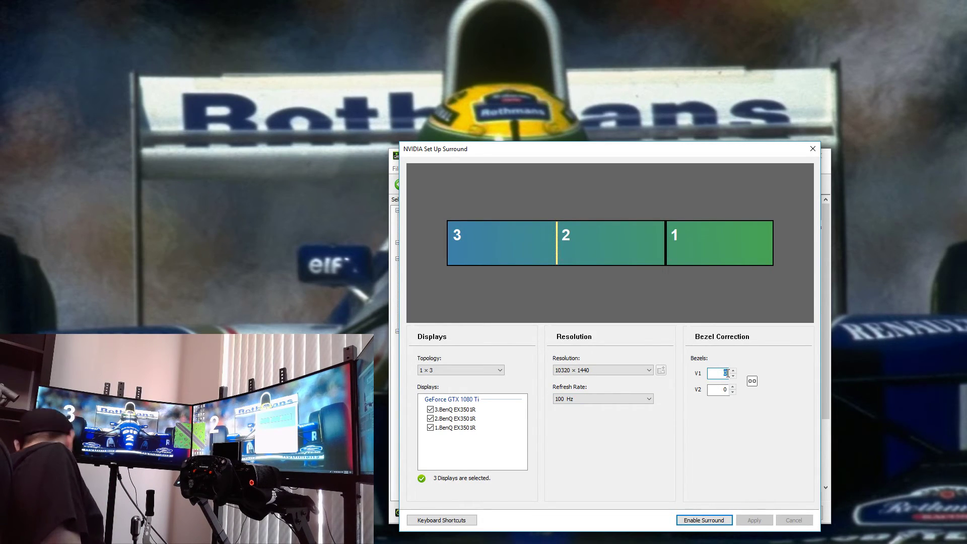
pyautogui.write('2')
pyautogui.click(726, 390)
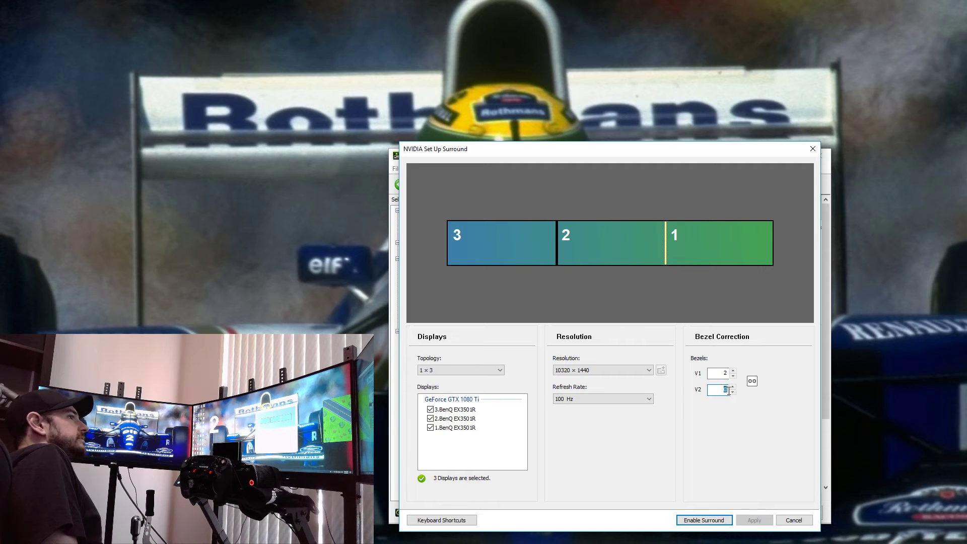
pyautogui.write('2')
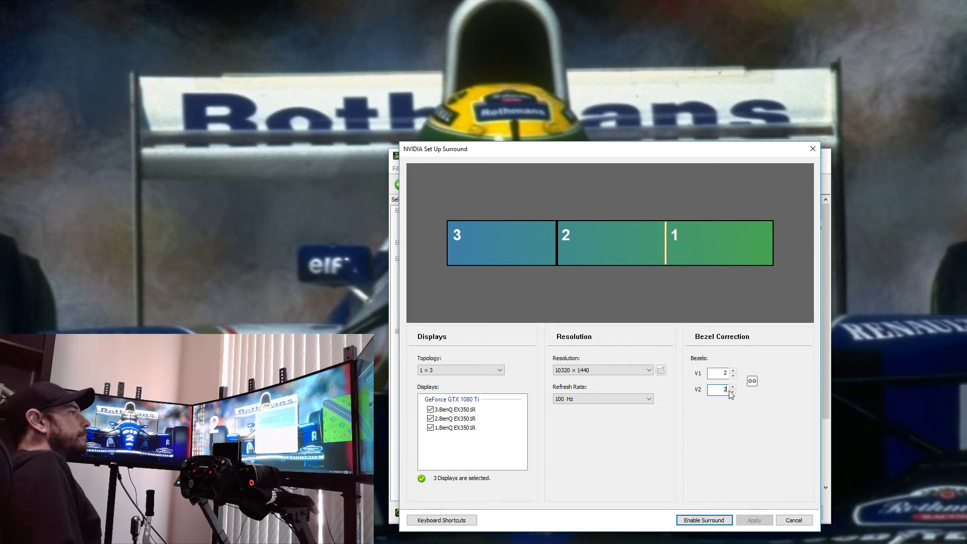
pyautogui.click(723, 521)
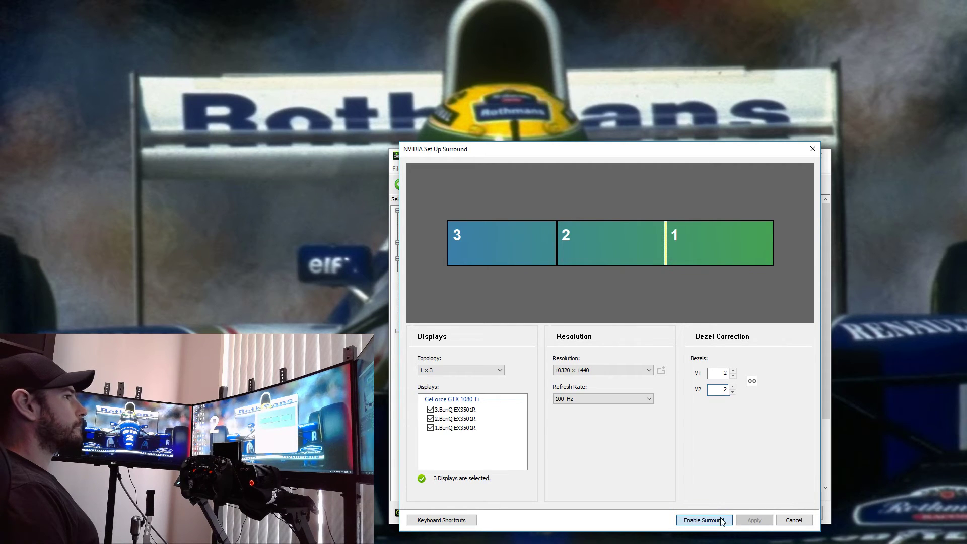